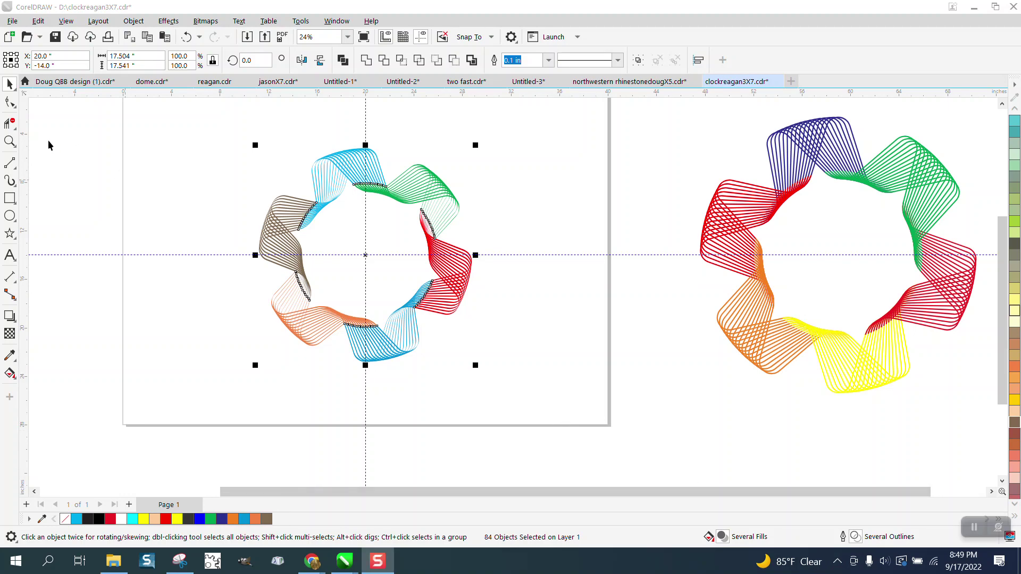
Move the left wreath off the page to the upper left.
click(8, 141)
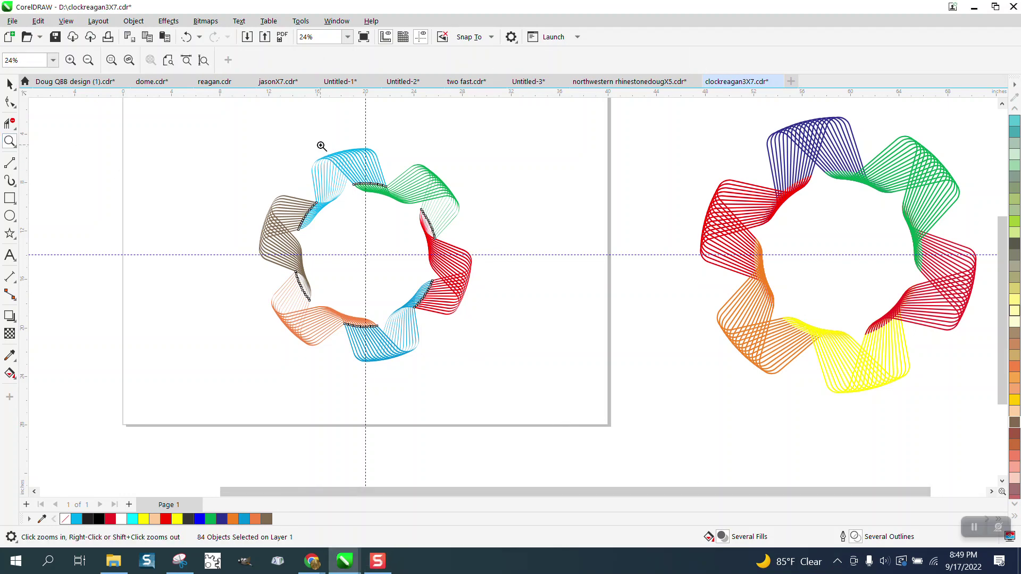
click(477, 268)
right_click(477, 268)
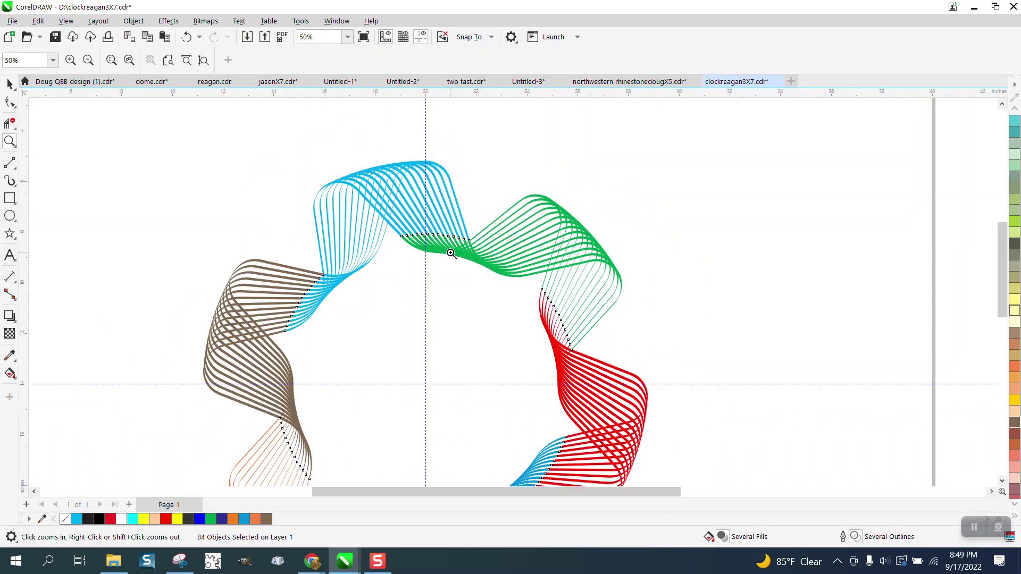
right_click(394, 248)
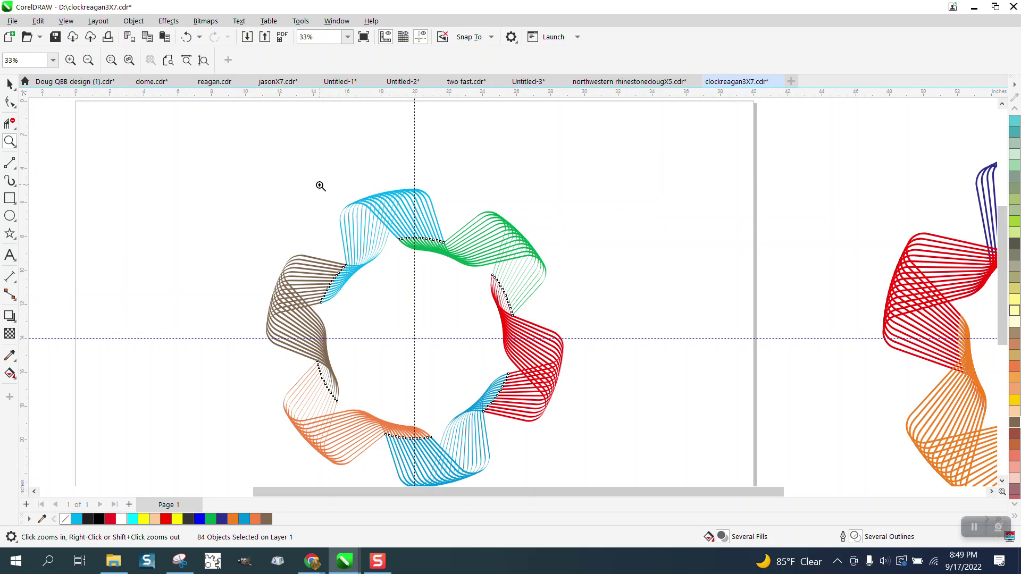
drag(321, 186, 435, 304)
right_click(436, 304)
right_click(457, 290)
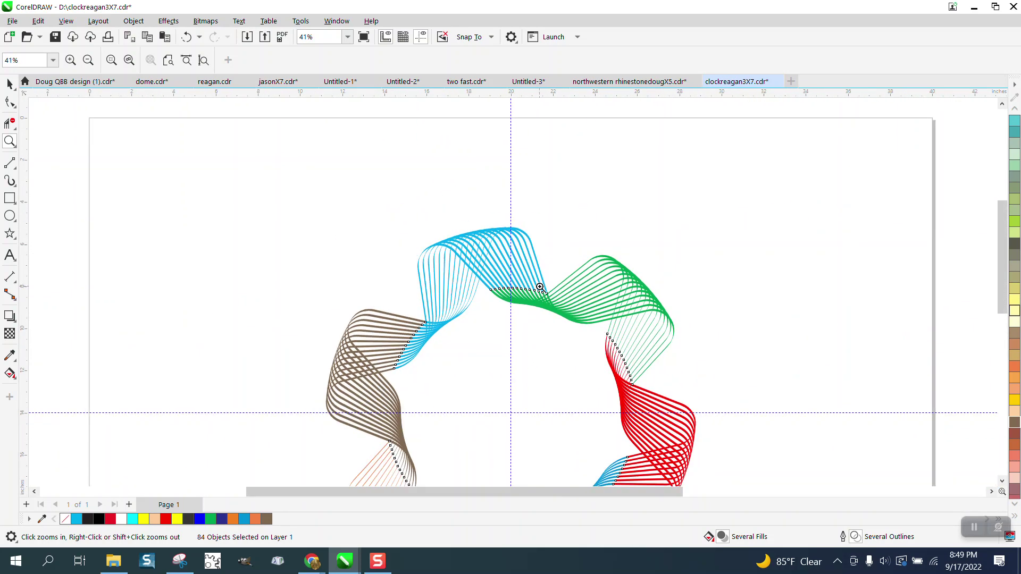
right_click(442, 287)
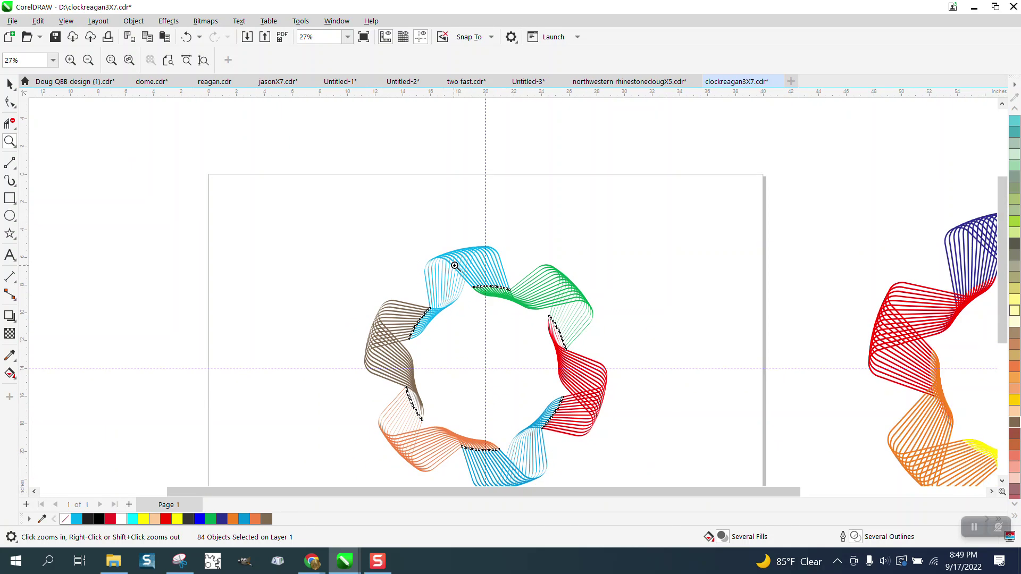
right_click(450, 260)
scroll(452, 261, down, 1)
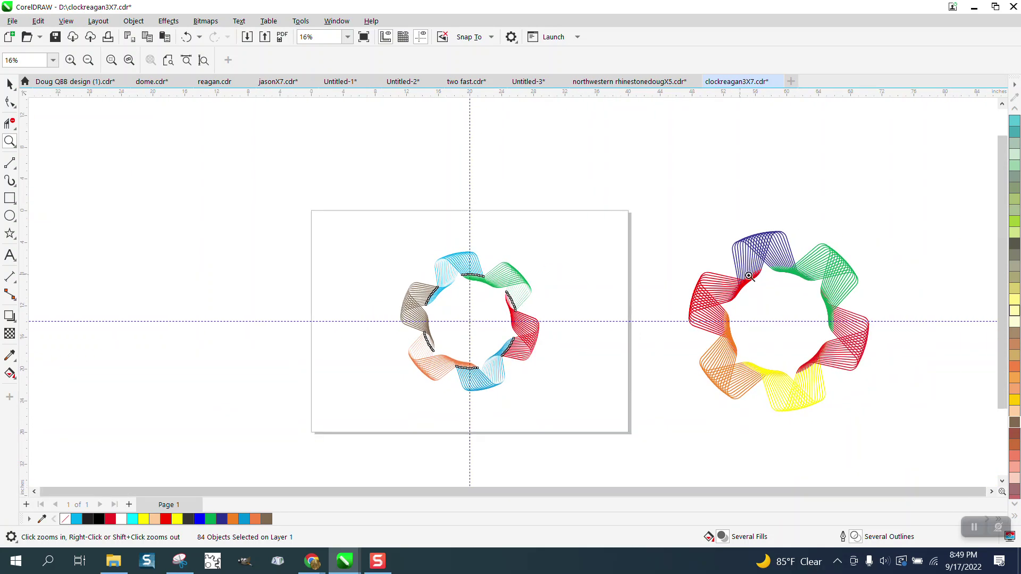
drag(733, 224, 865, 298)
right_click(661, 278)
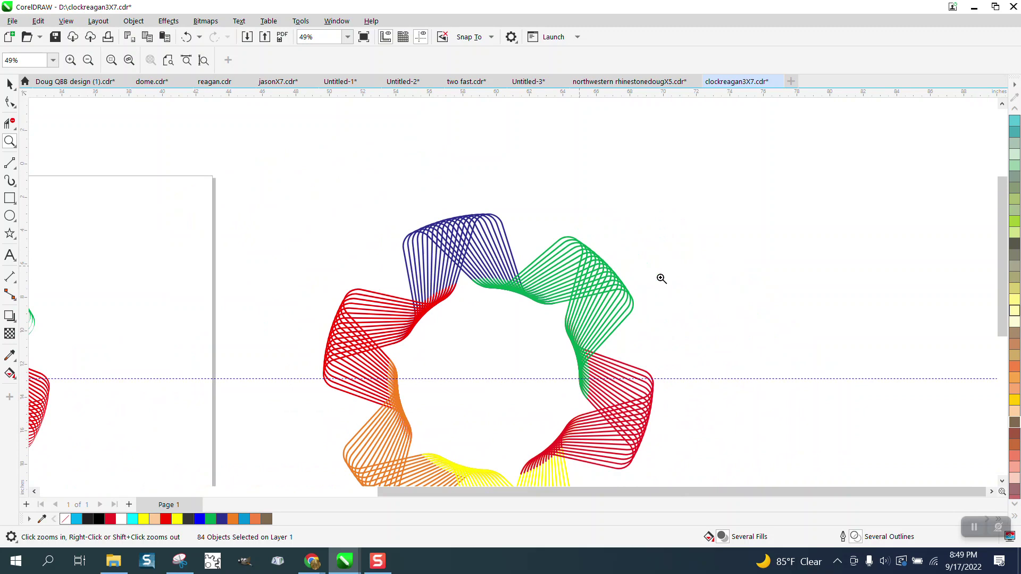
right_click(766, 287)
right_click(765, 288)
click(10, 84)
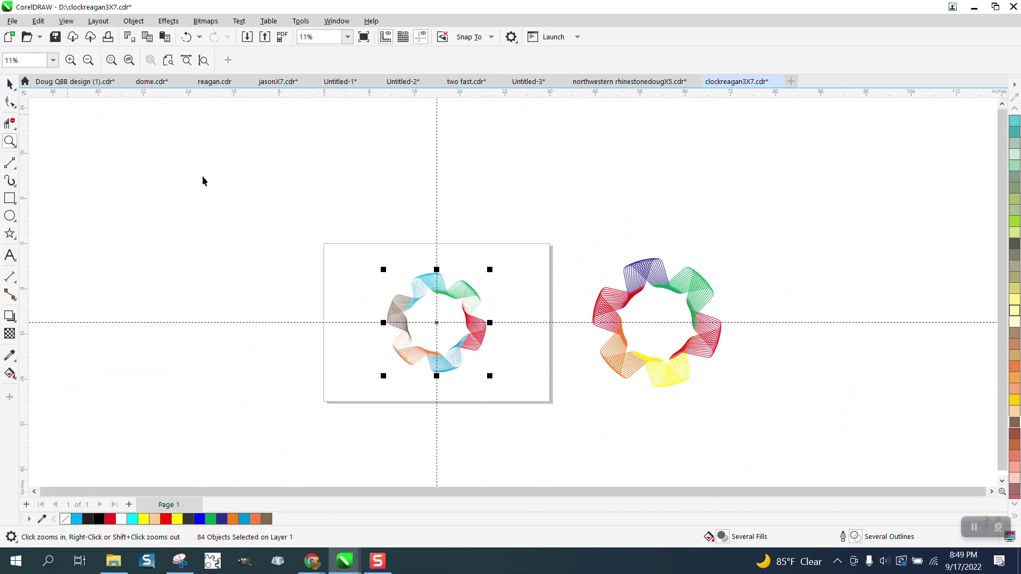
drag(317, 232, 509, 396)
drag(441, 325, 229, 204)
Draw a six-point star and centre it on the page.
click(9, 233)
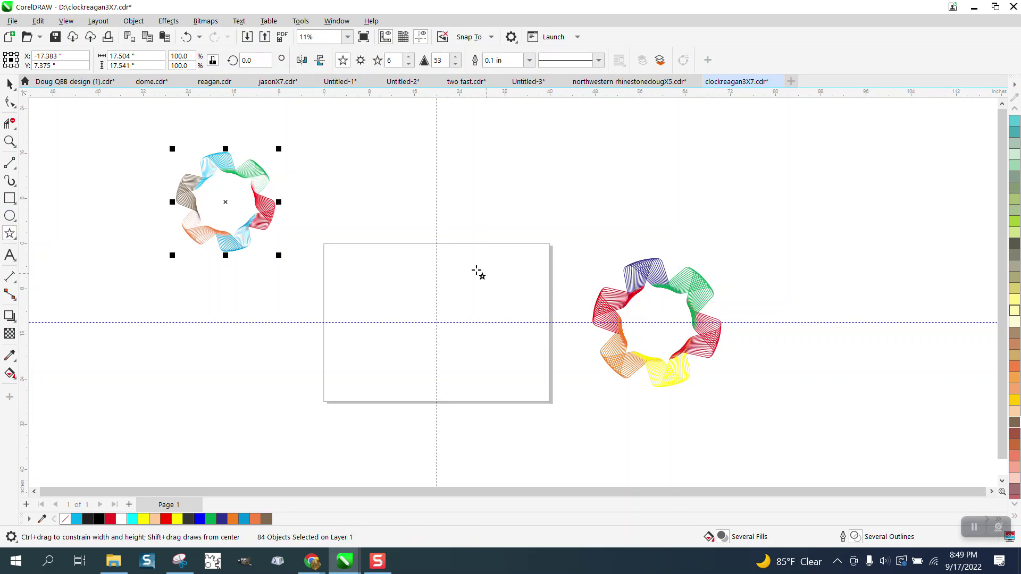
drag(468, 270, 381, 394)
key(p)
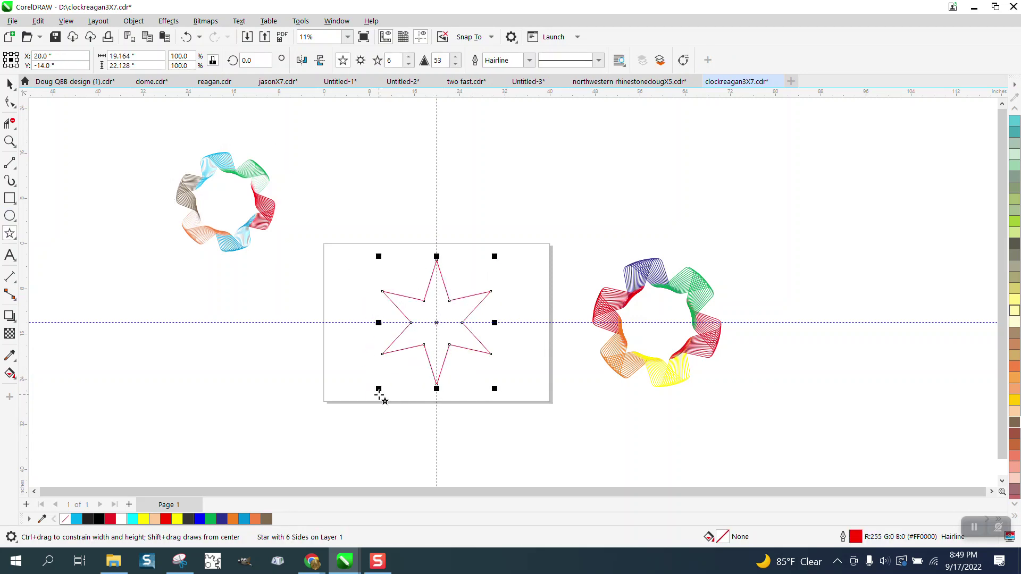
Fillet all the star's corners at a 1.0" radius using the Corners docker.
click(337, 21)
mouse_move(350, 192)
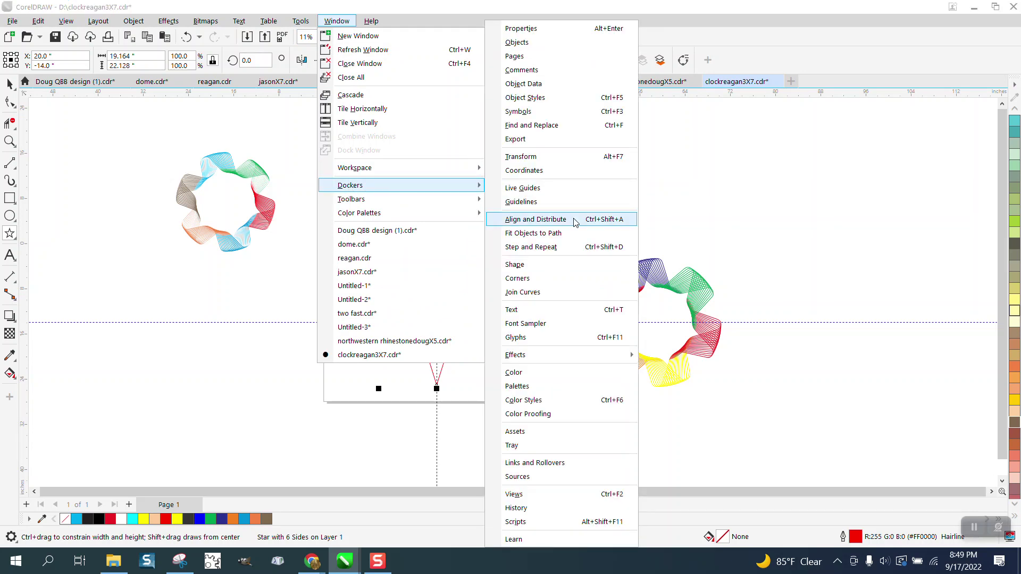
click(523, 278)
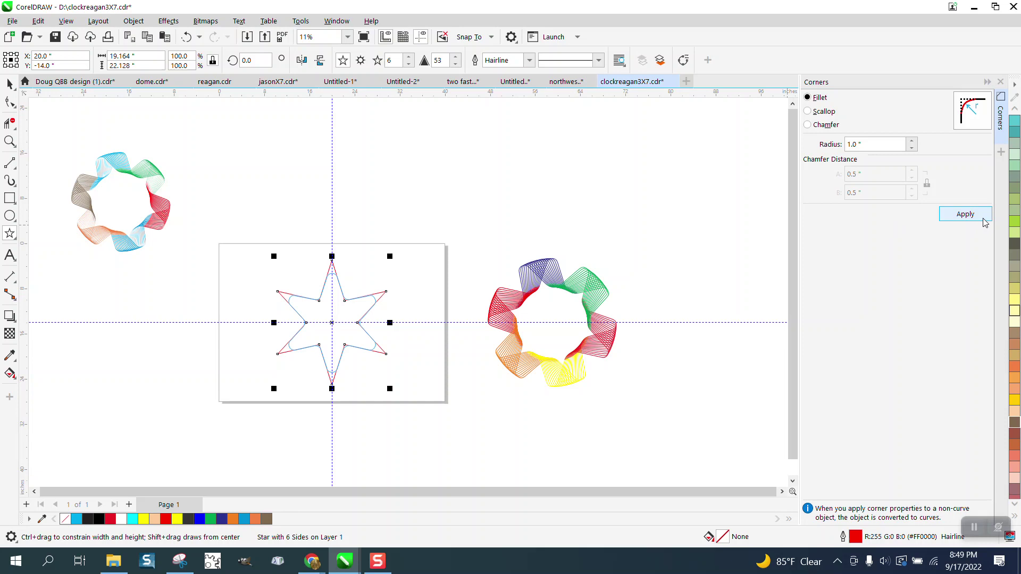
click(967, 216)
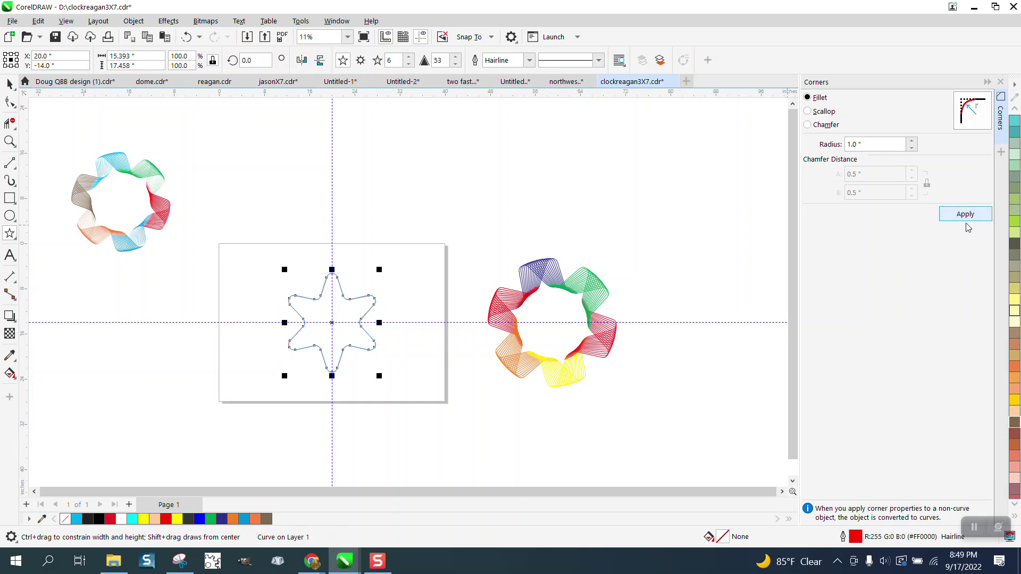
click(10, 142)
drag(264, 267, 449, 413)
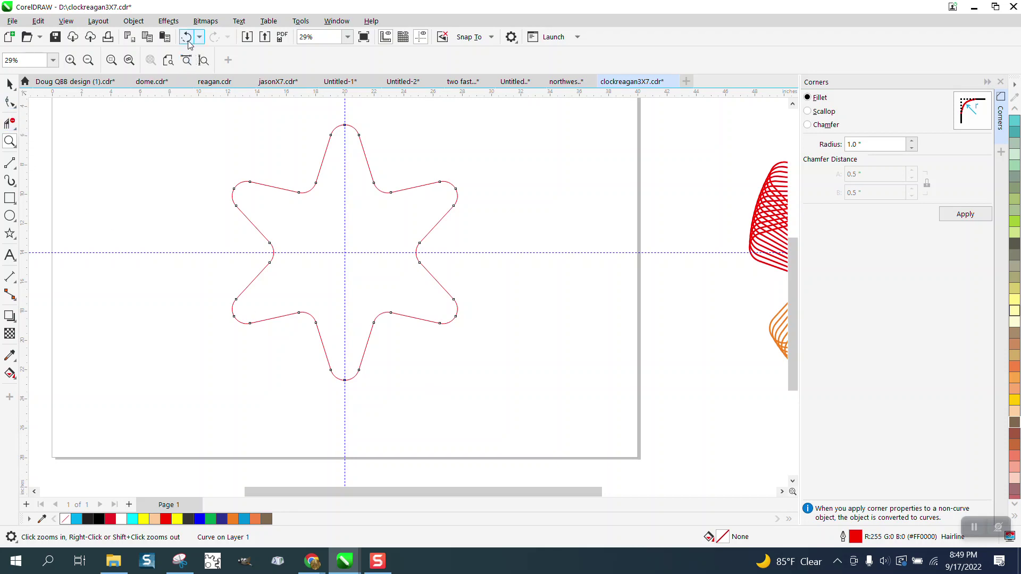
Undo the corner fillet and convert the star to curves.
click(186, 37)
right_click(349, 256)
click(7, 103)
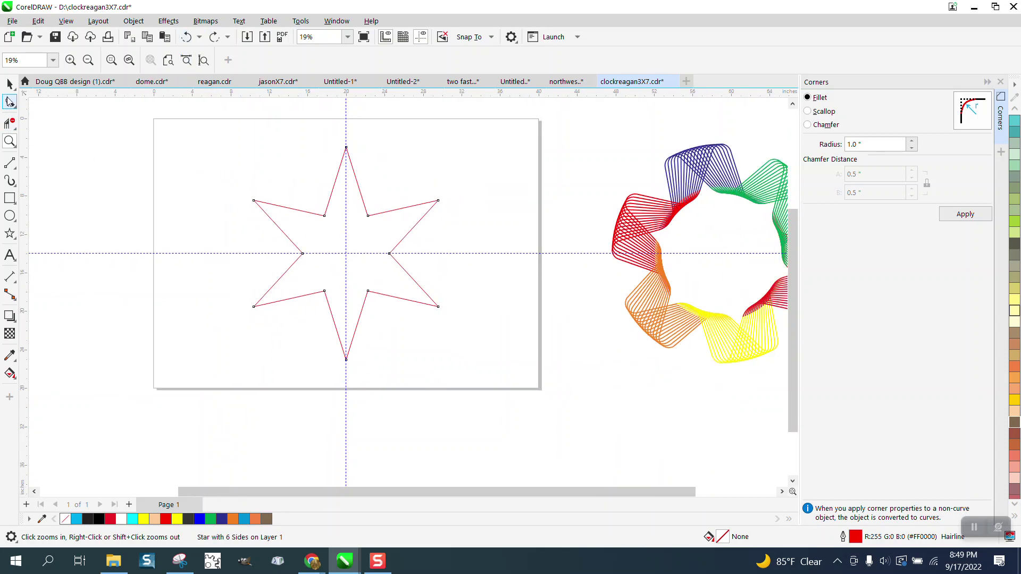
drag(408, 319, 418, 321)
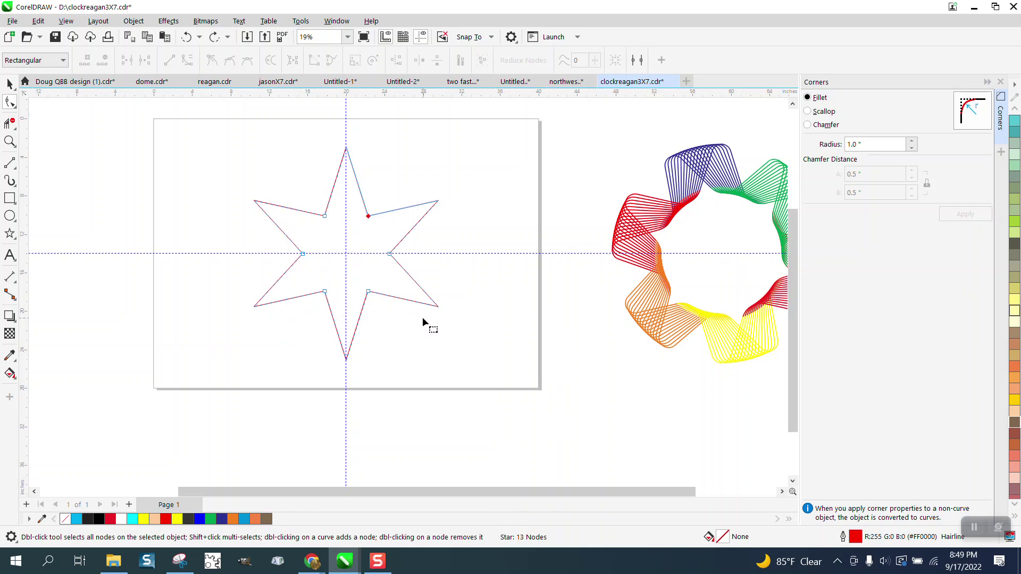
click(133, 20)
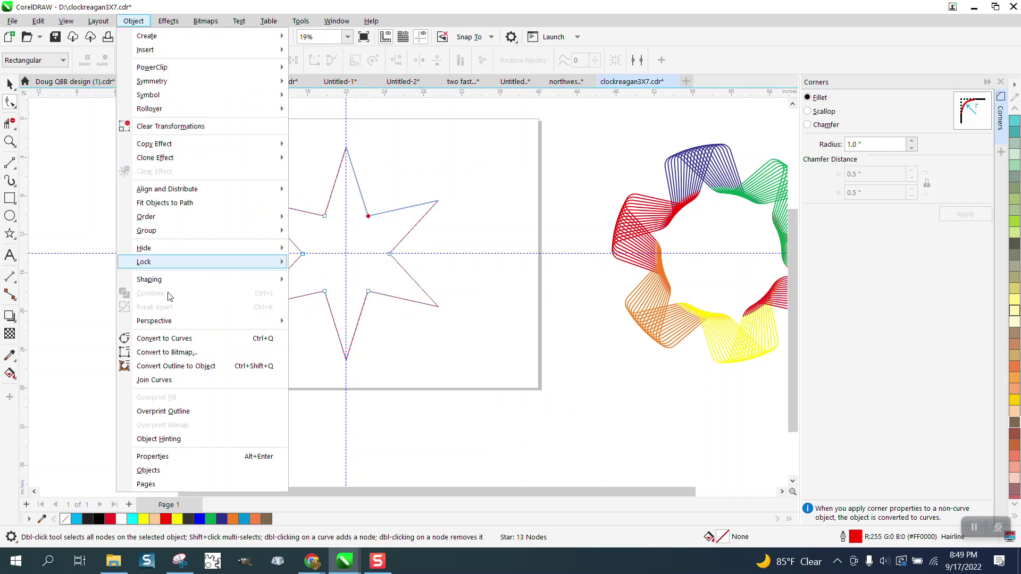
click(160, 337)
Fillet only the star's six inner corner nodes at a 2.0" radius.
click(9, 102)
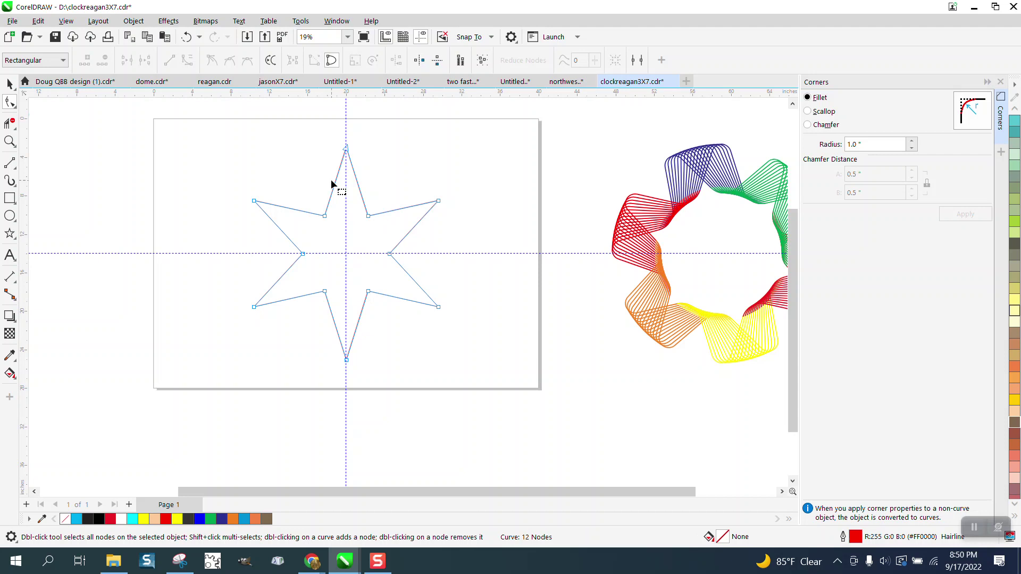
drag(400, 311, 402, 311)
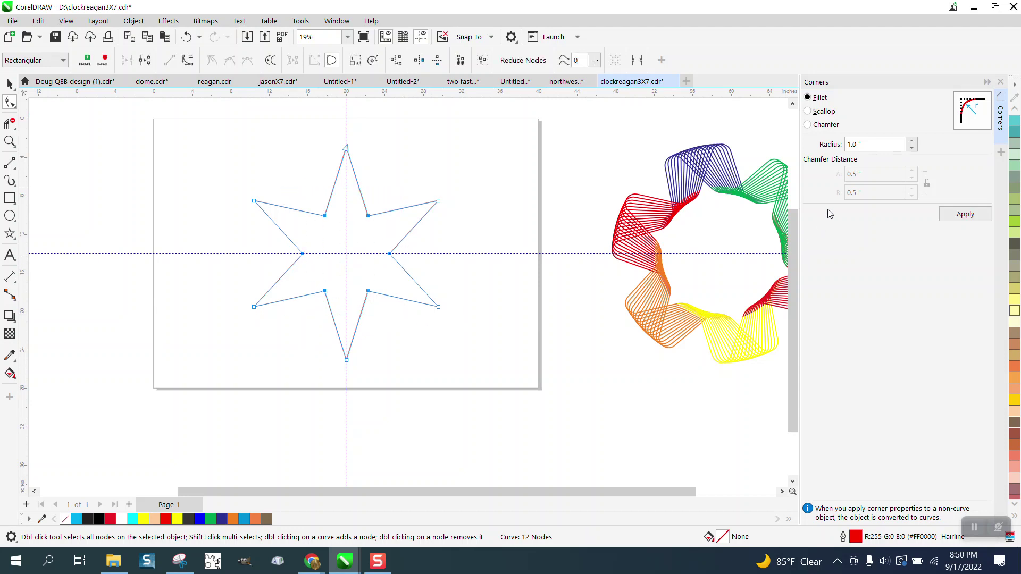
drag(863, 144, 798, 151)
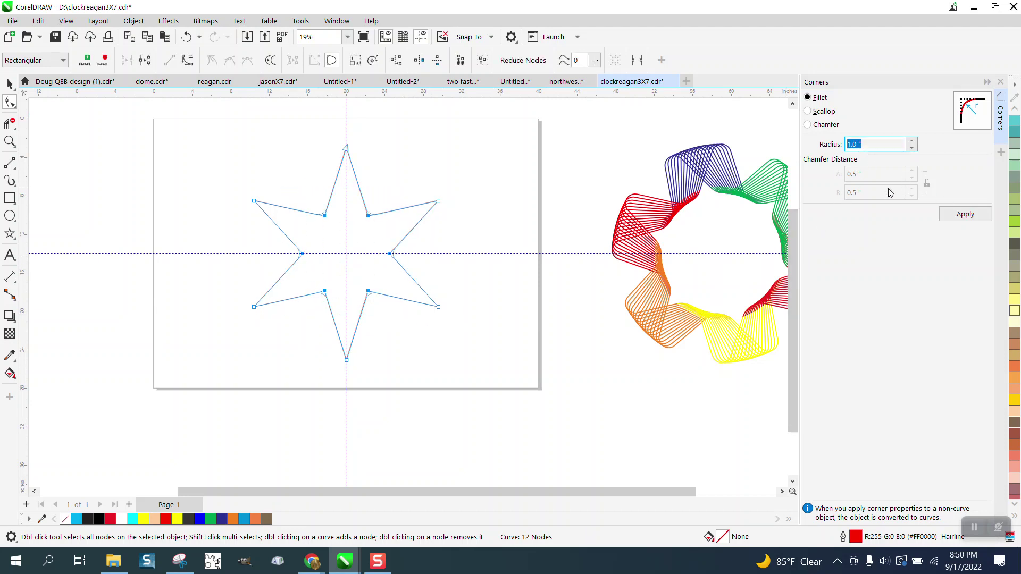
text(2)
click(965, 214)
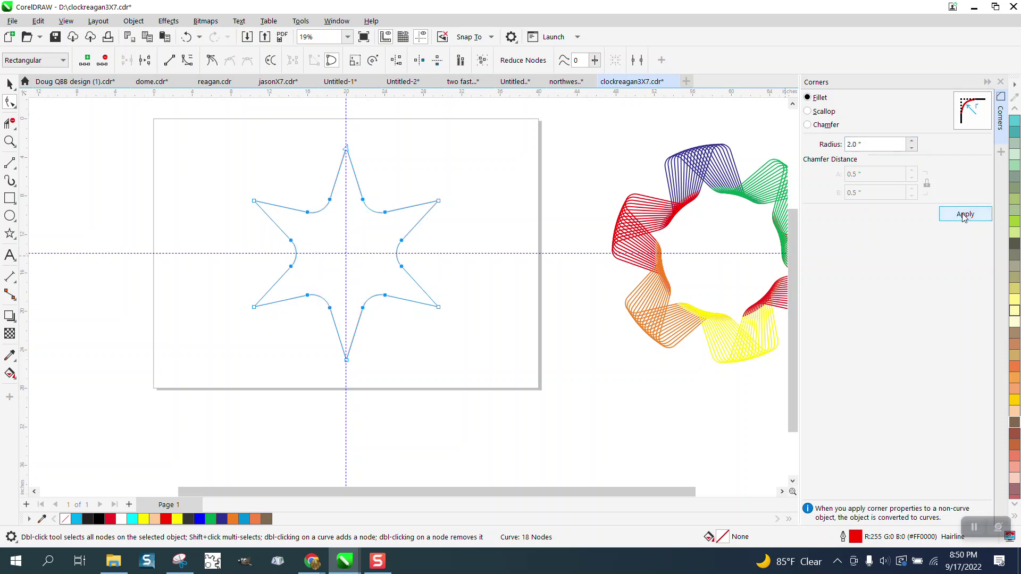
click(478, 273)
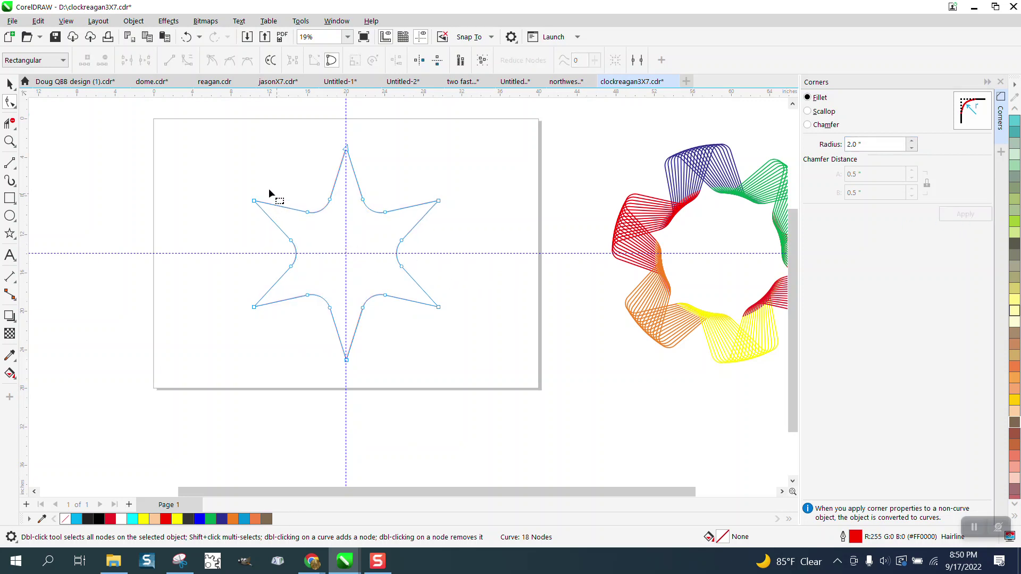
Select the star's six outer point nodes and fillet them at a 1.0" radius.
drag(230, 139, 485, 377)
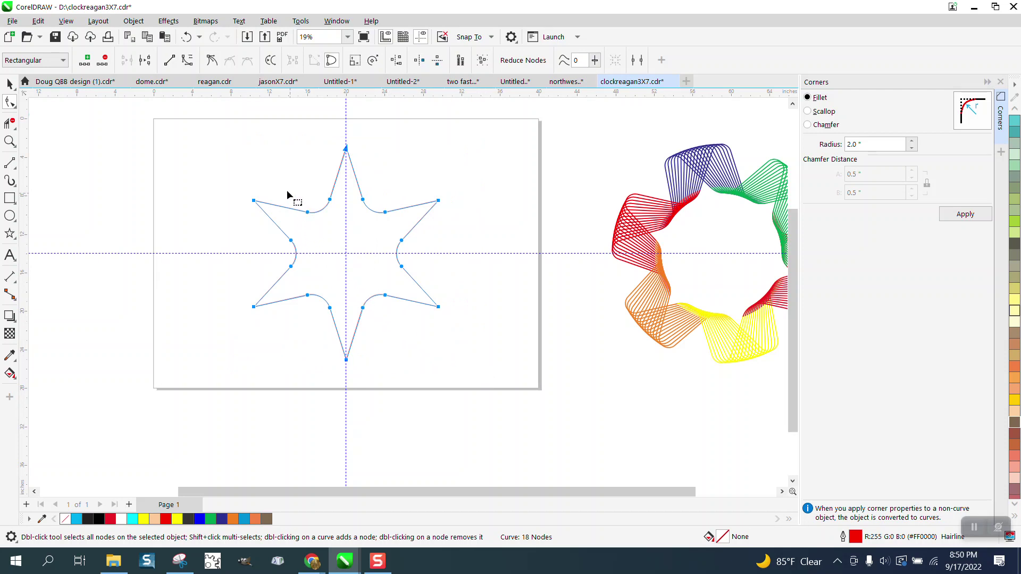
drag(281, 187, 394, 306)
click(245, 163)
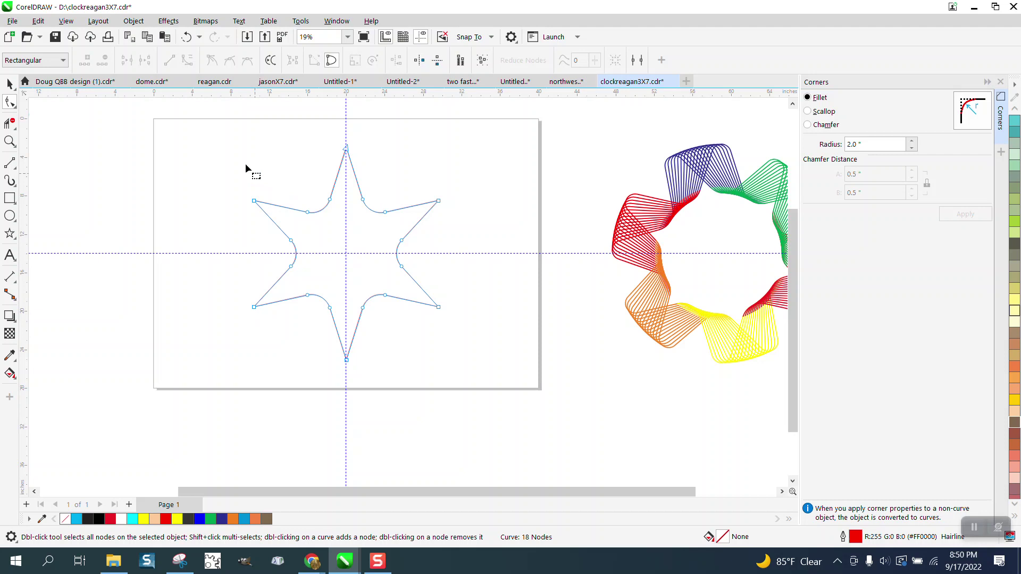
drag(356, 307, 506, 378)
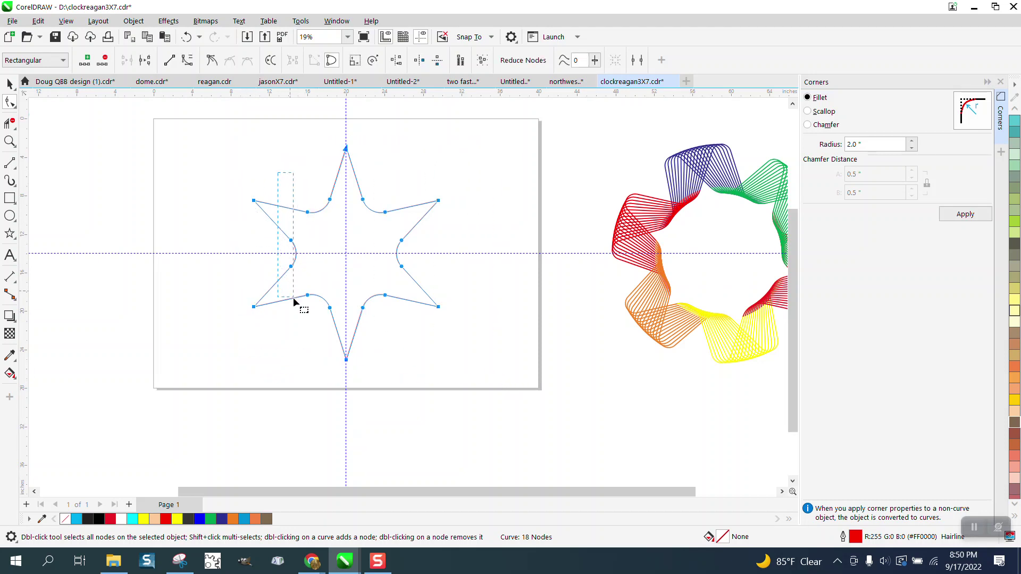
drag(292, 298, 414, 326)
click(878, 144)
text(1)
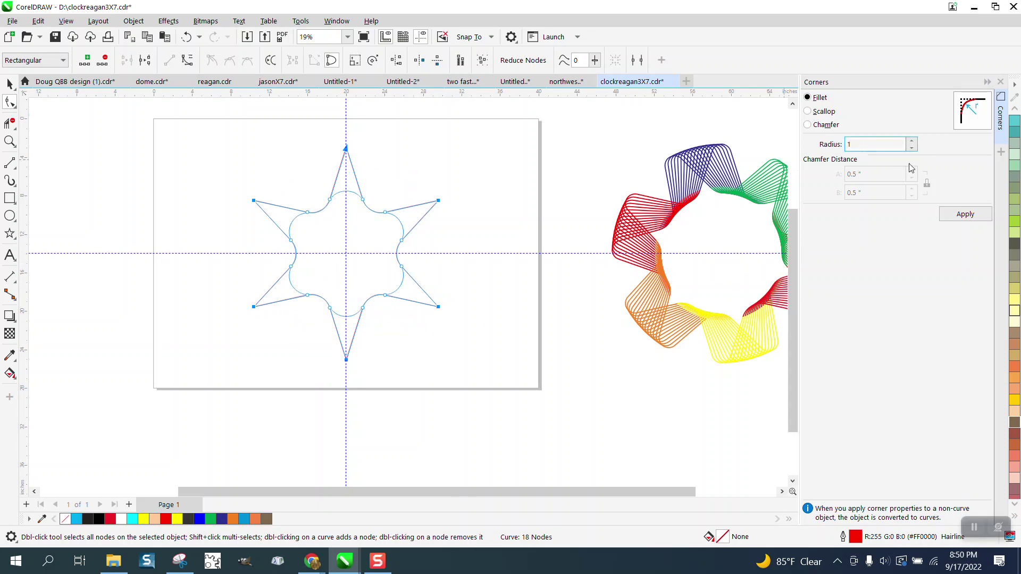
click(966, 215)
click(567, 217)
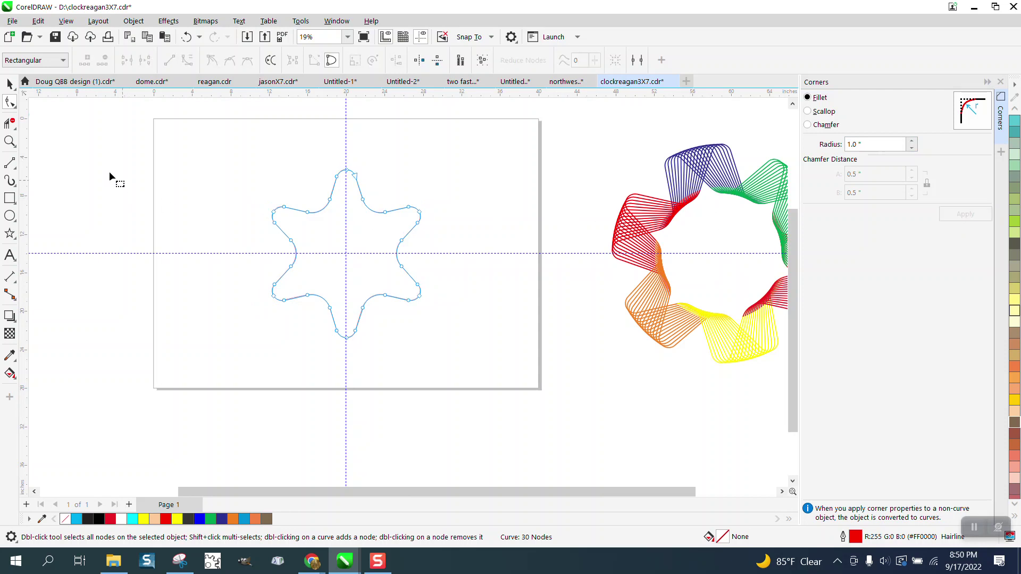
click(10, 83)
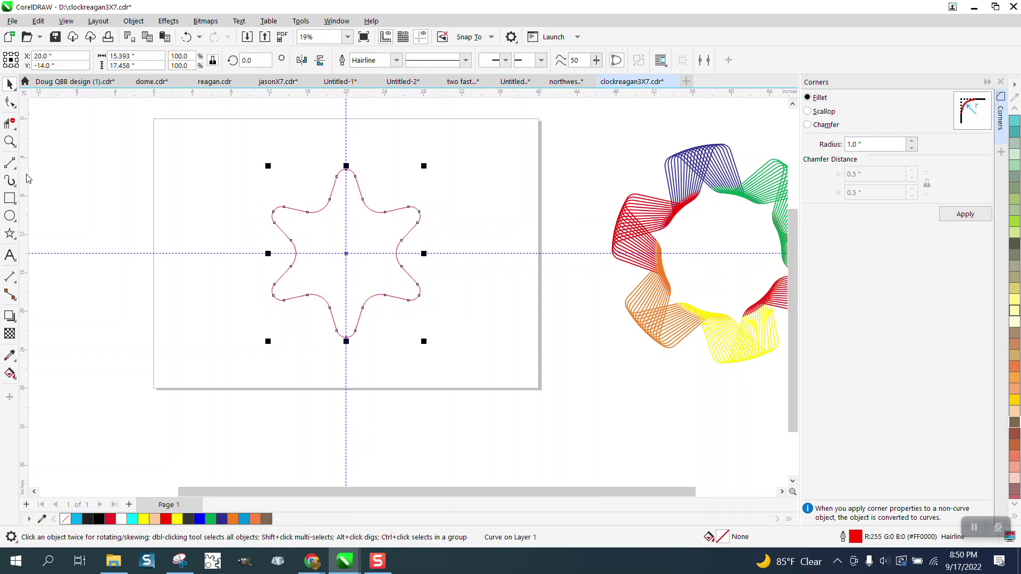
Break the star outline apart at the top arm's nodes and delete all other segments.
click(10, 141)
drag(257, 160, 499, 348)
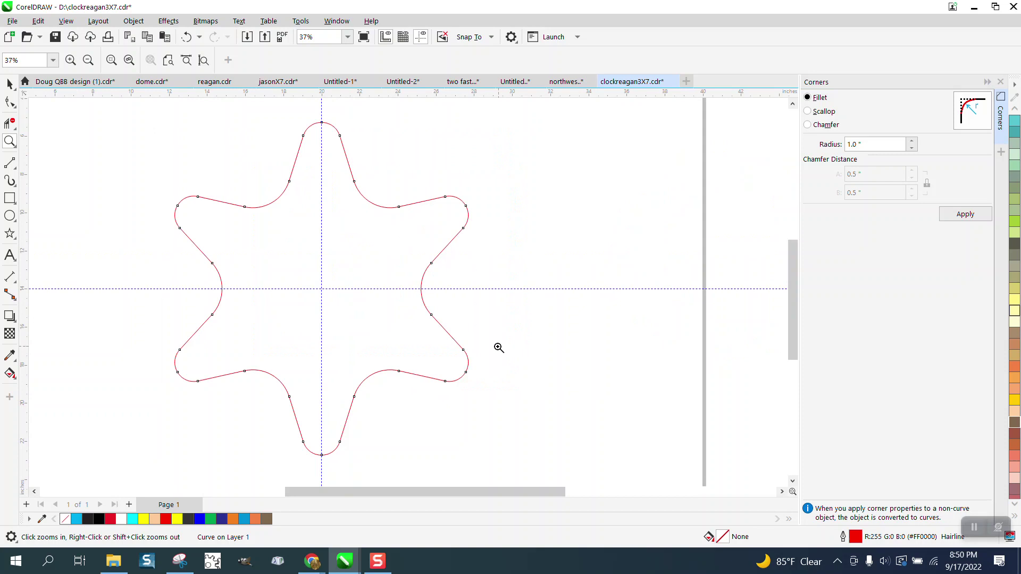
click(10, 101)
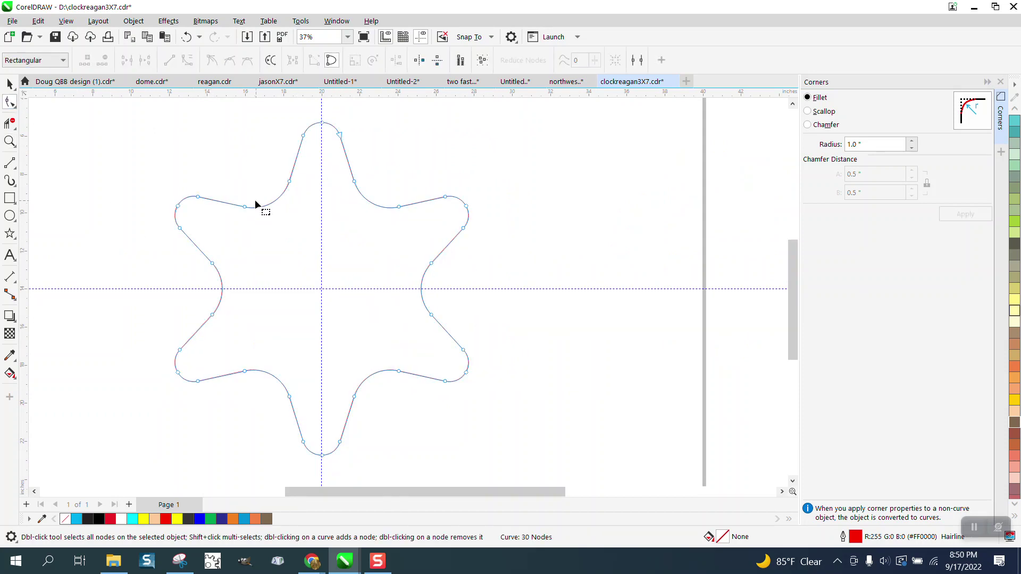
drag(368, 168, 235, 219)
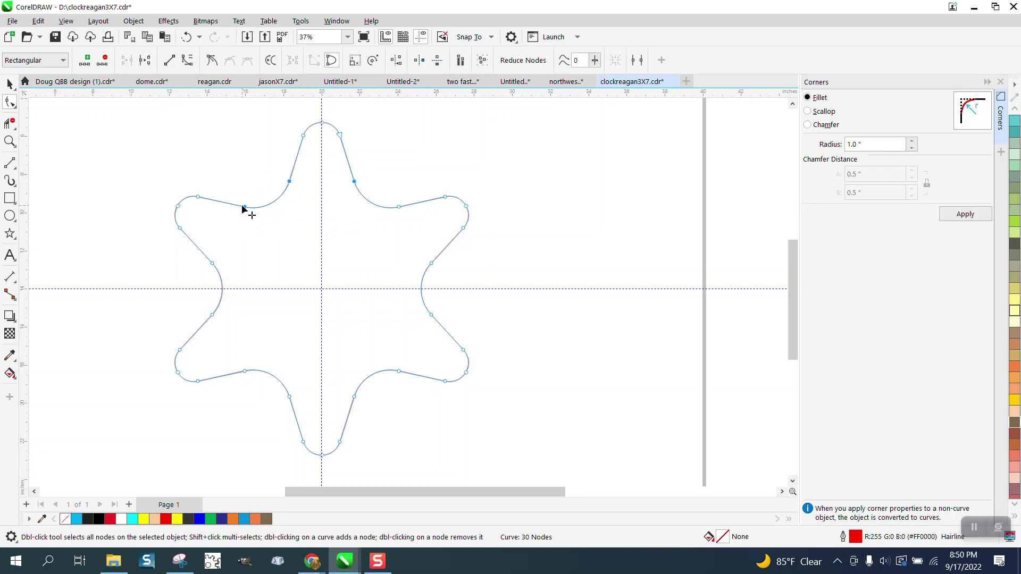
right_click(244, 207)
click(306, 259)
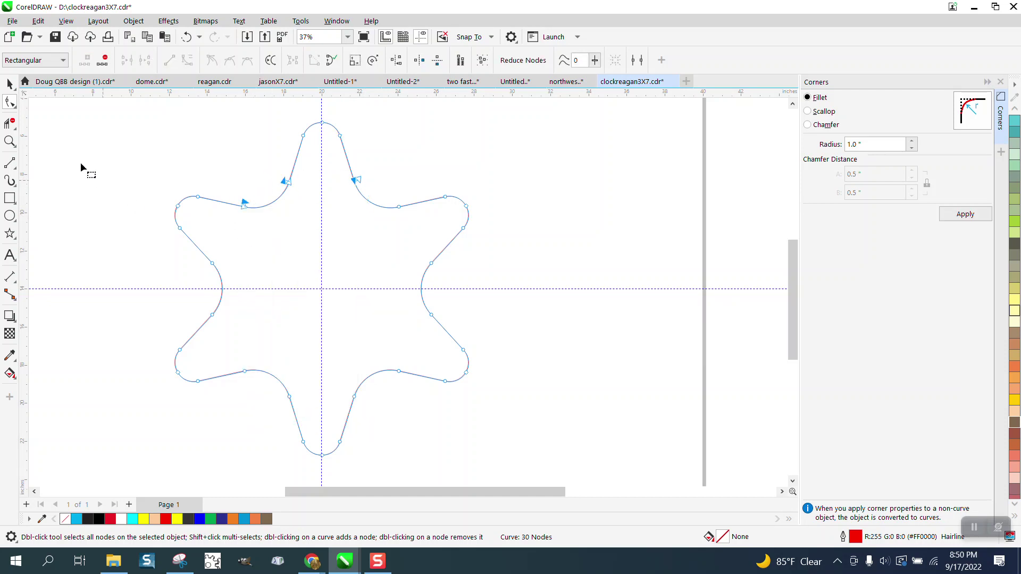
click(9, 123)
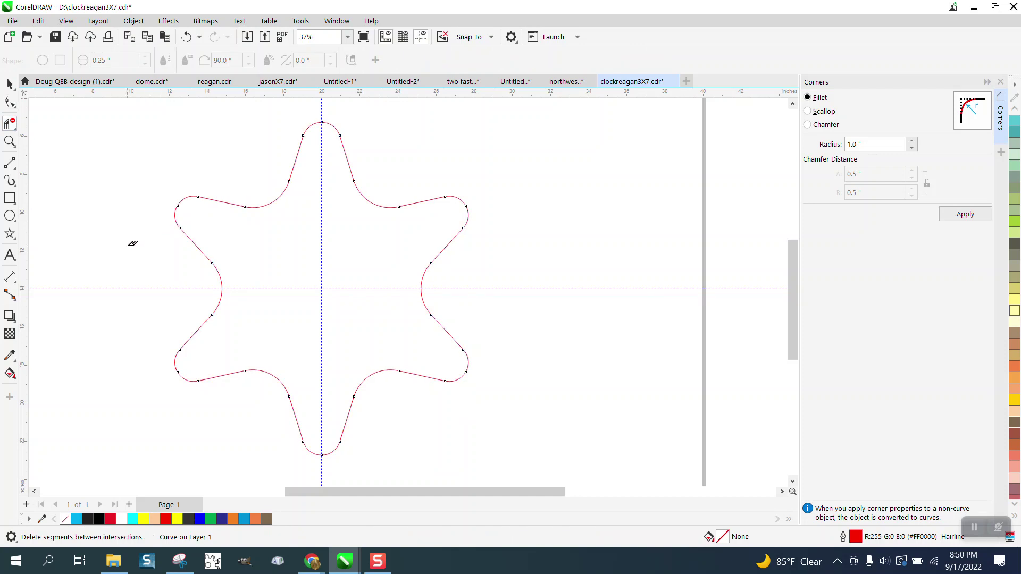
drag(175, 283, 562, 434)
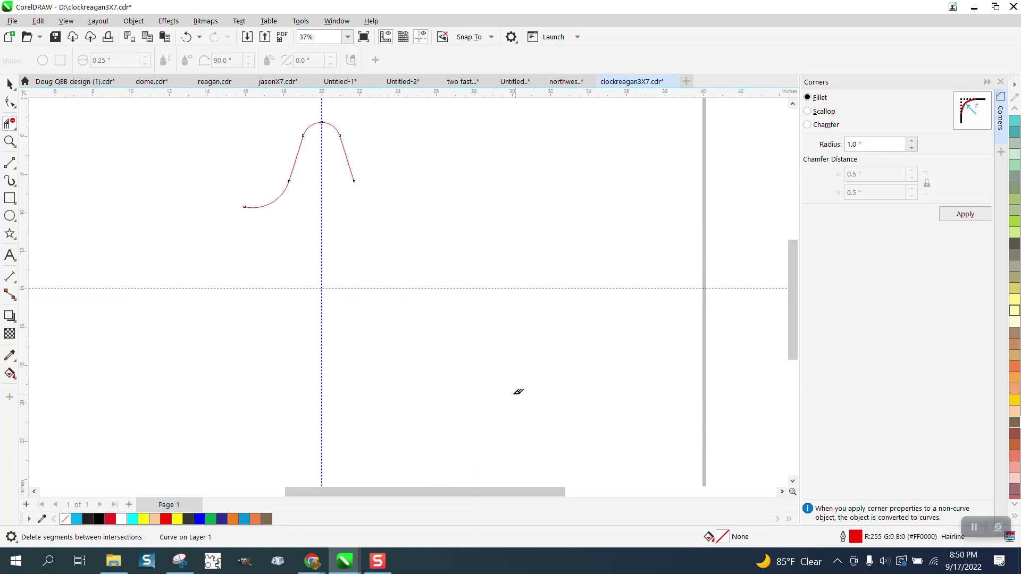
Rotate copies of the arc by 60° about the guide intersection to rebuild six arms.
click(10, 83)
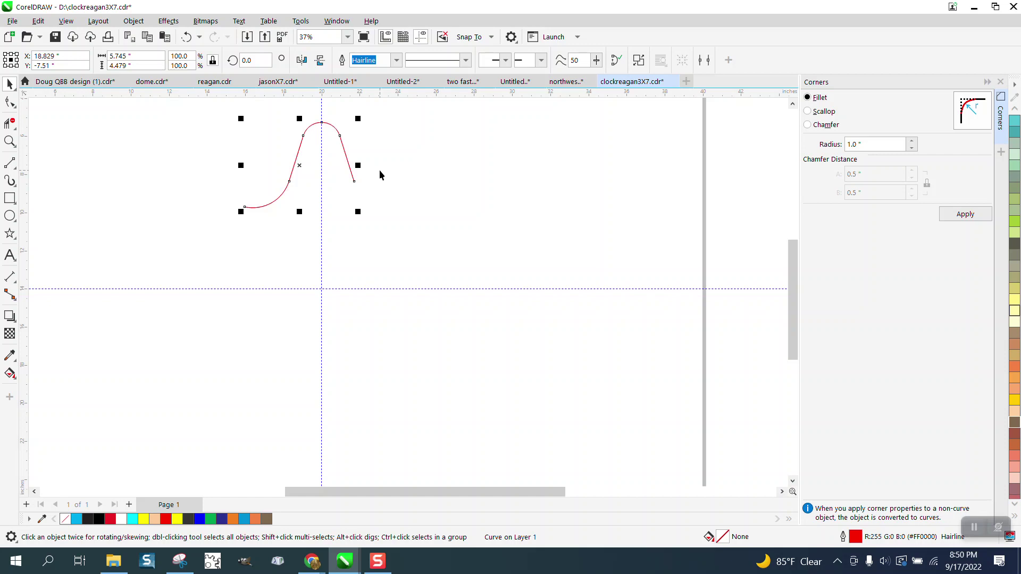
click(300, 166)
drag(300, 166, 321, 284)
click(332, 133)
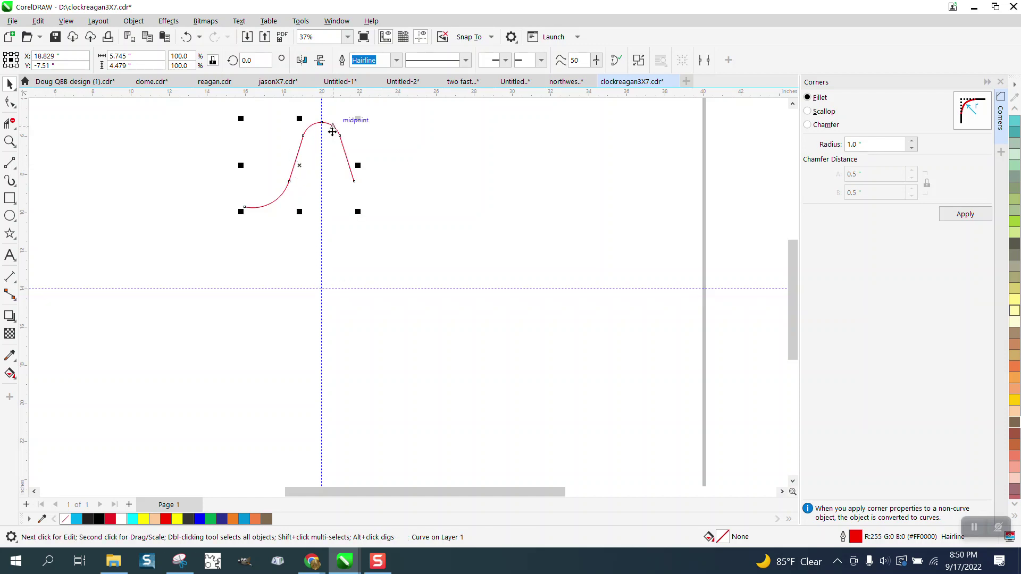
click(332, 129)
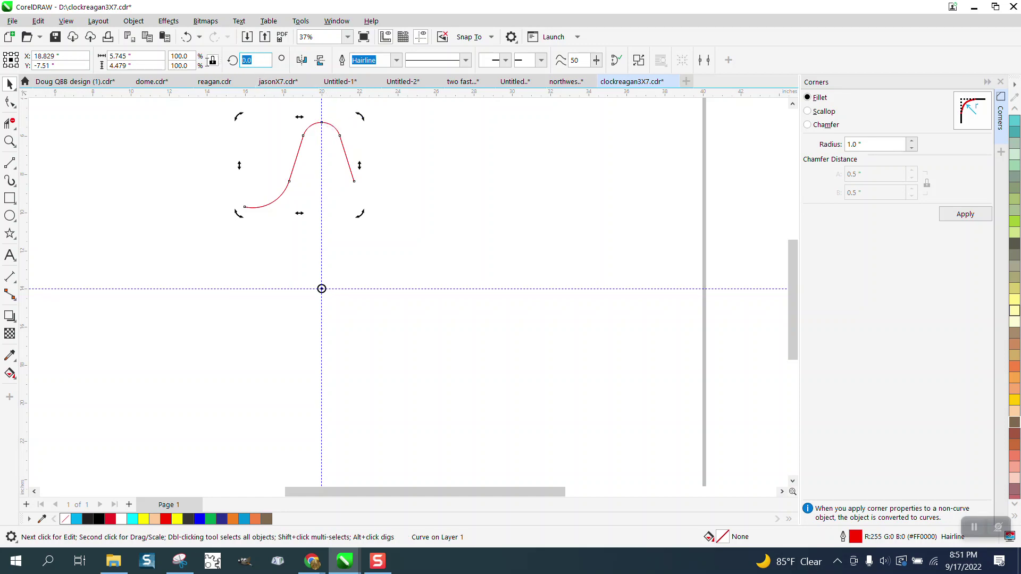
text(60)
key(Return)
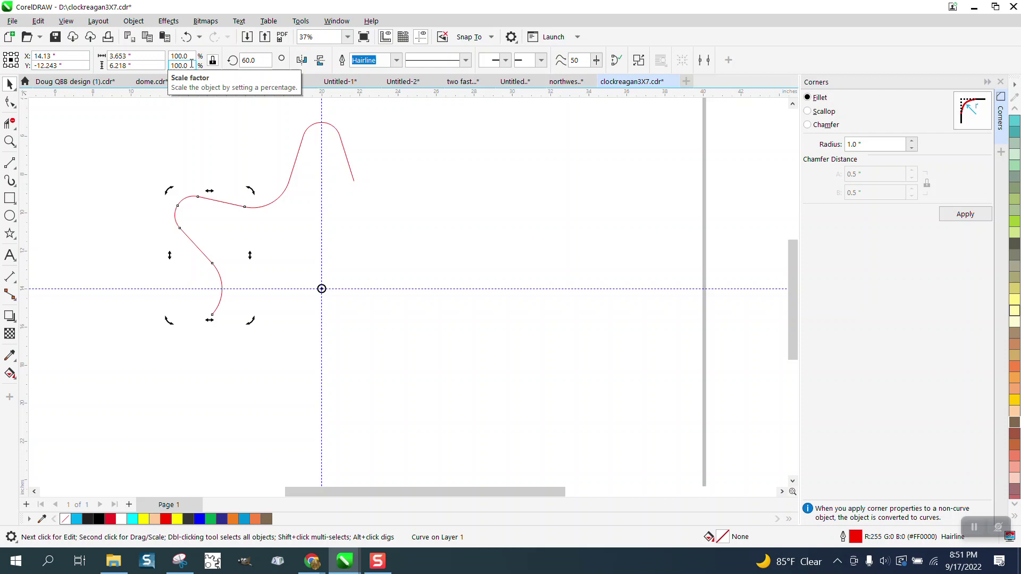
key(ctrl+r)
key(ctrl+r)
key(ctrl+r)
key(ctrl+r)
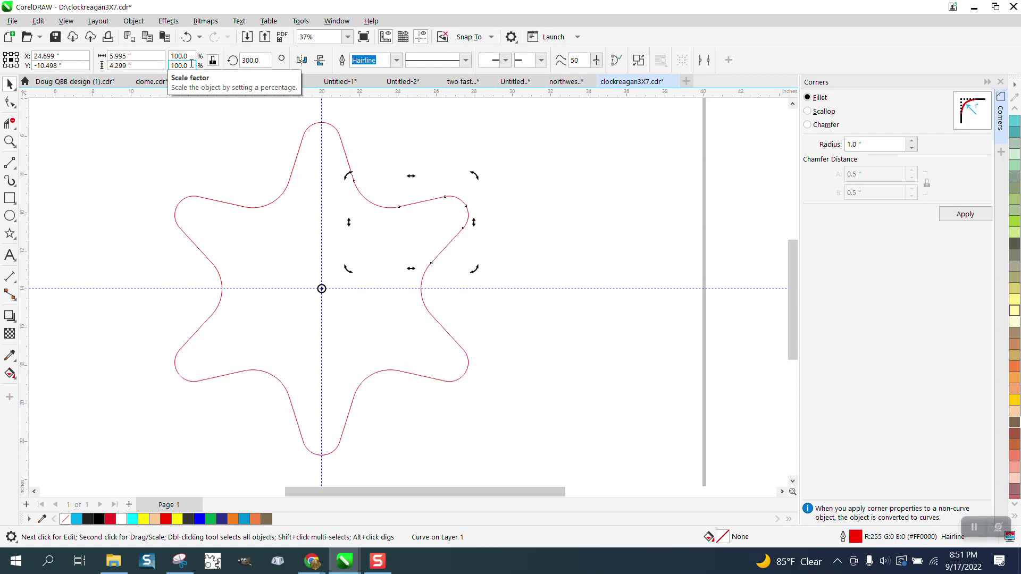
Set the outline width of all six star segments to 0.1 in.
scroll(369, 177, down, 1)
drag(181, 123, 594, 431)
click(549, 60)
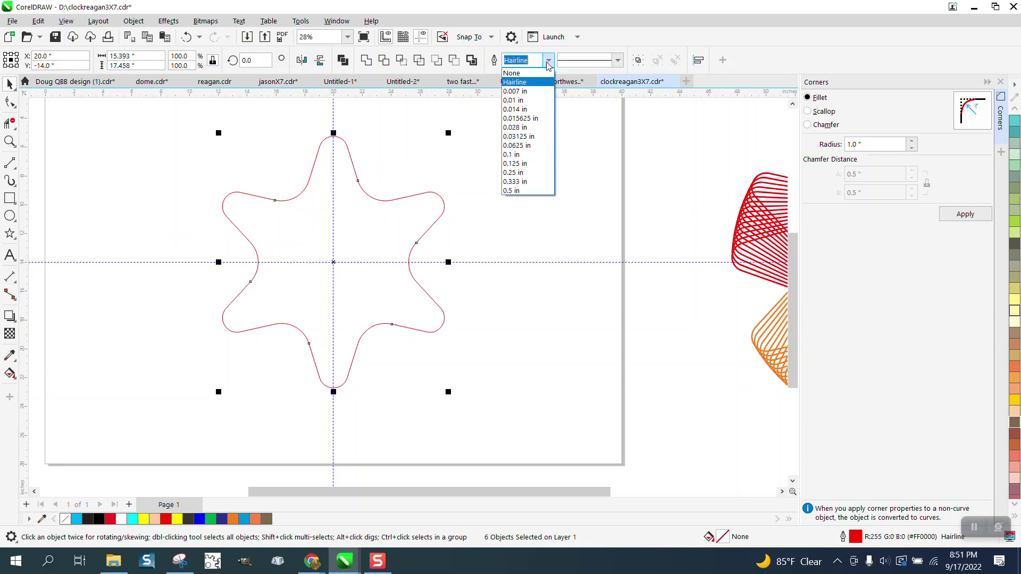
click(518, 154)
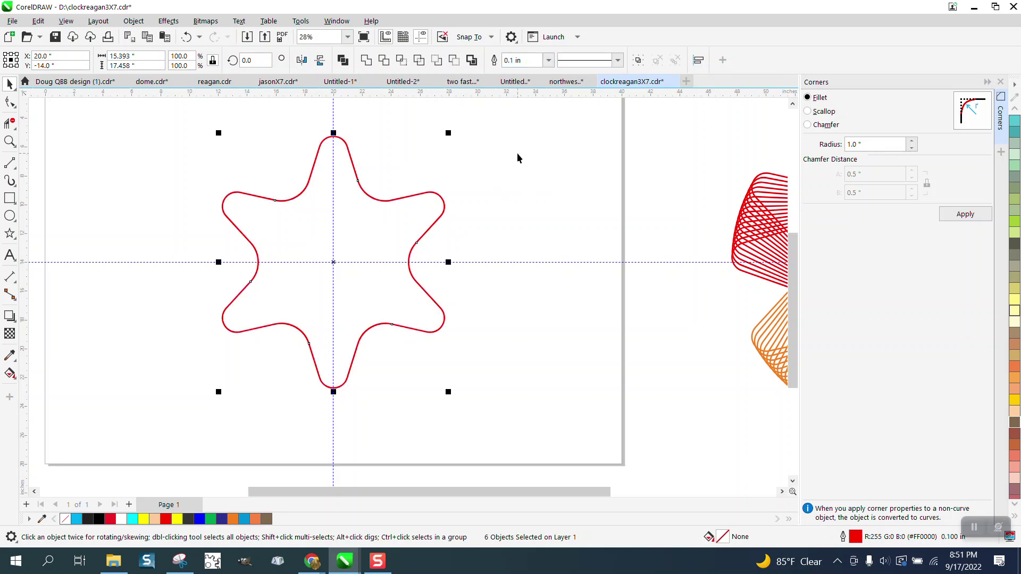
Colour the upper-right segment's outline teal and the lower-right segment's orange.
click(453, 162)
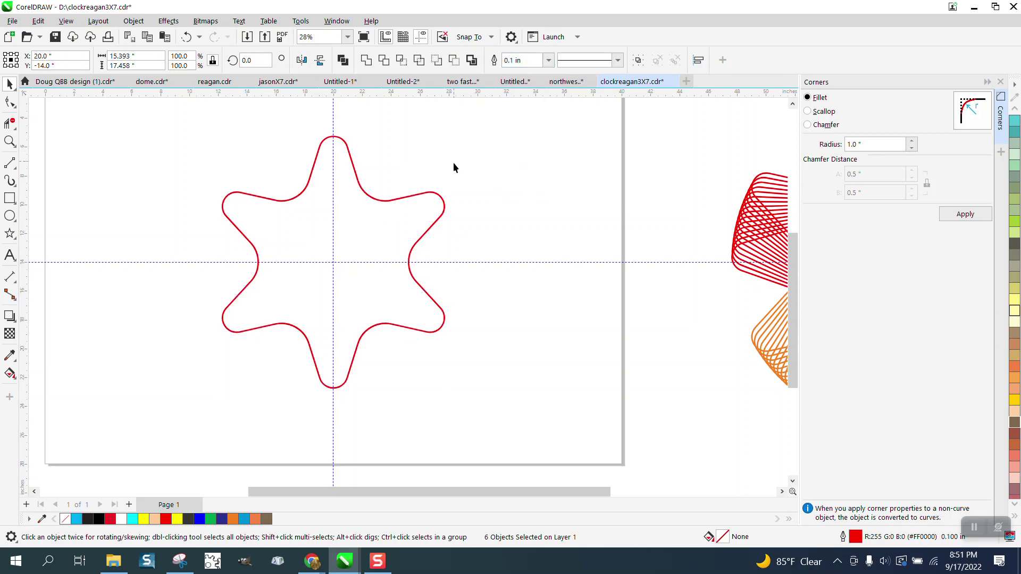
click(445, 205)
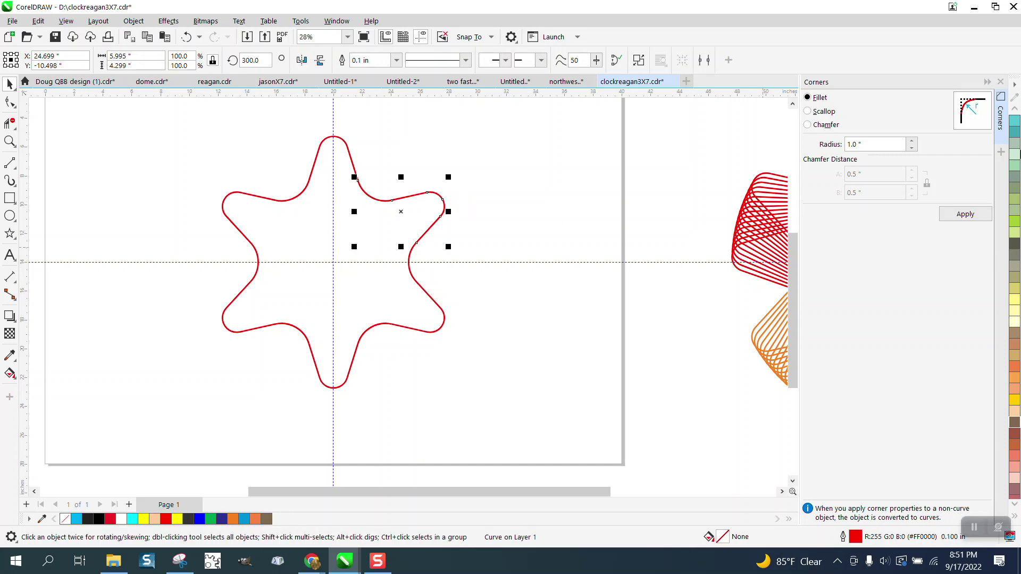
click(1015, 126)
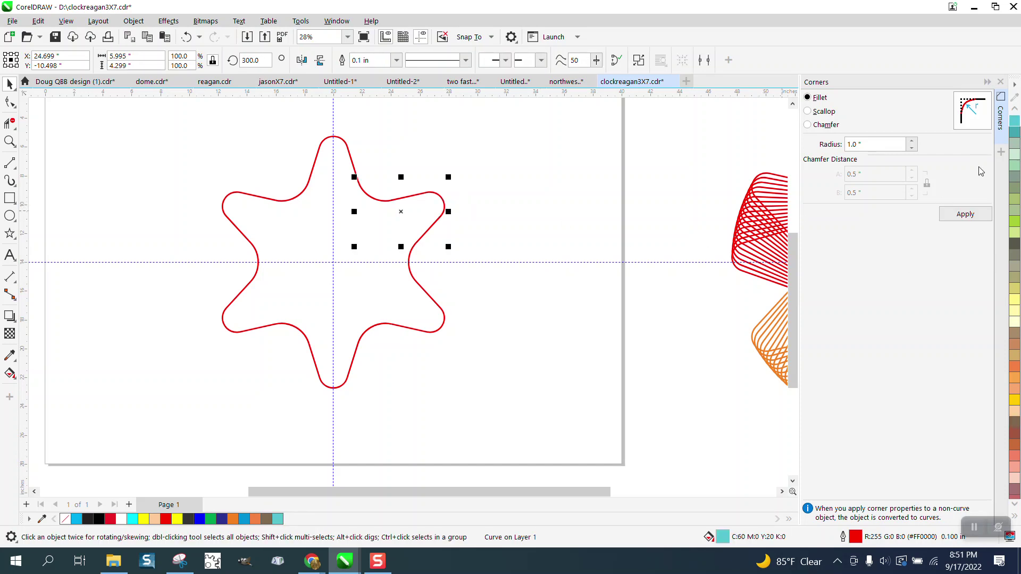
right_click(1016, 125)
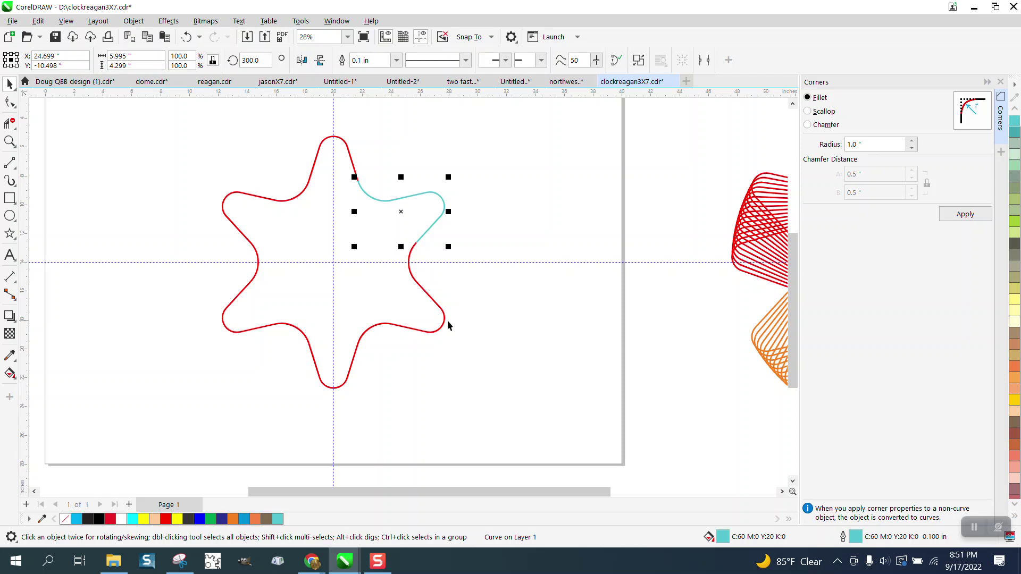
click(443, 322)
right_click(1014, 367)
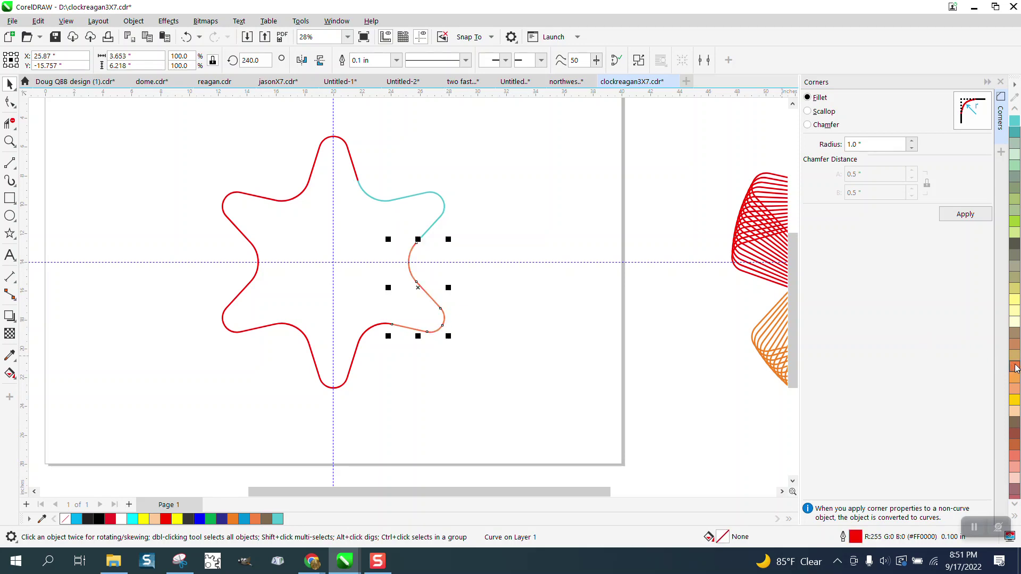
Give the bottom, upper-left and top segments yellow, green and dark blue outlines.
scroll(1015, 115, up, 10)
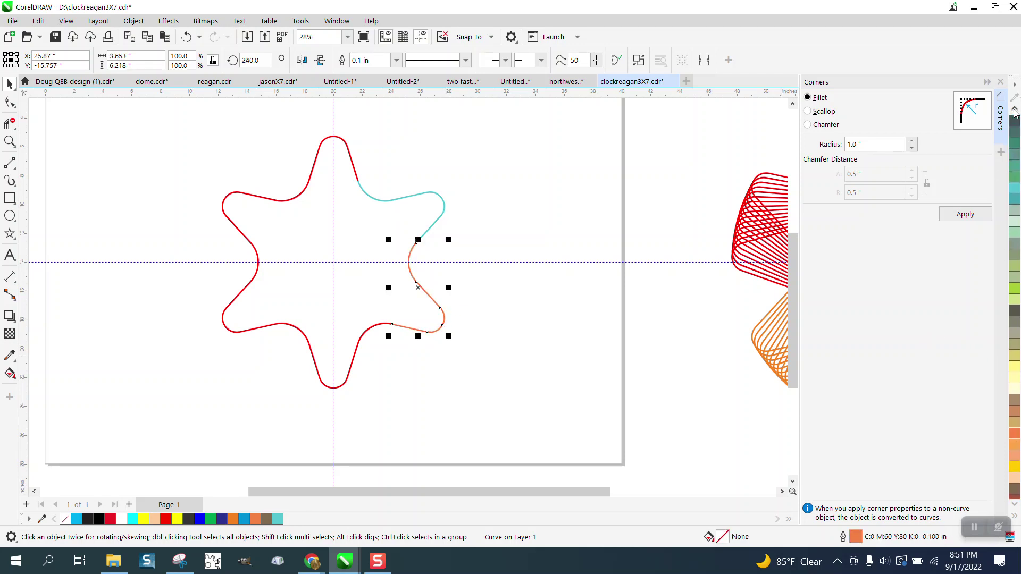
scroll(1014, 115, up, 3)
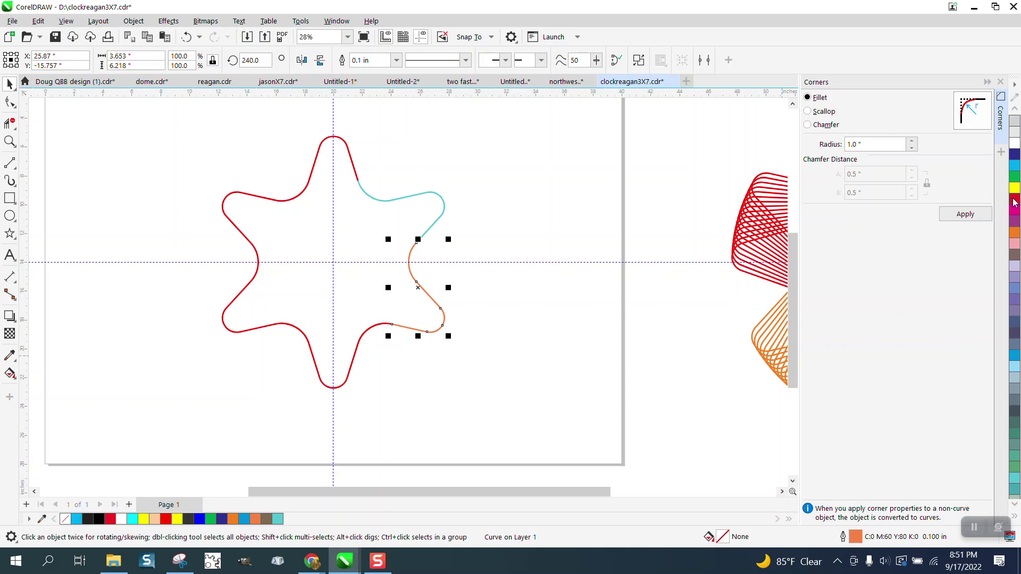
click(261, 329)
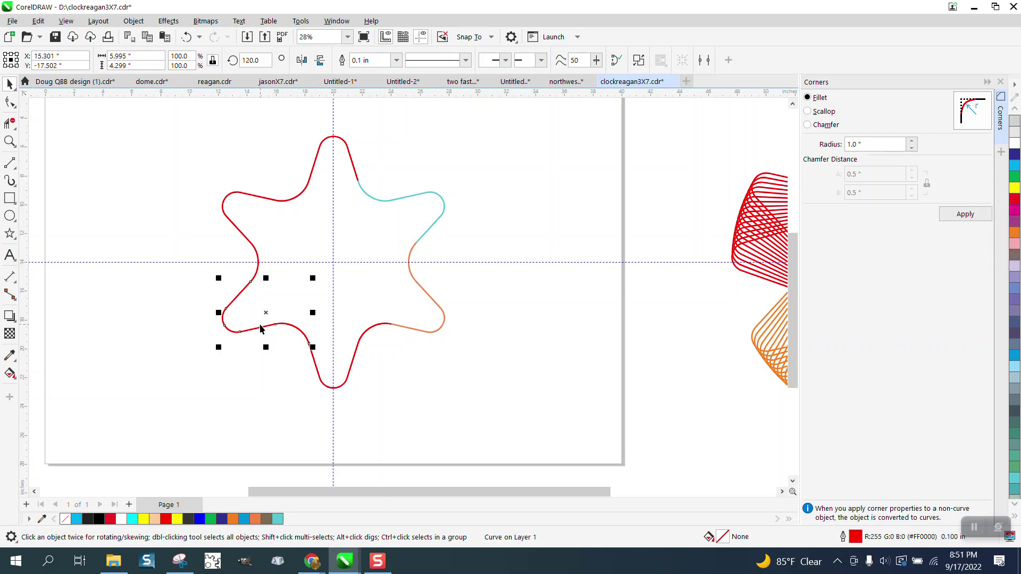
click(356, 353)
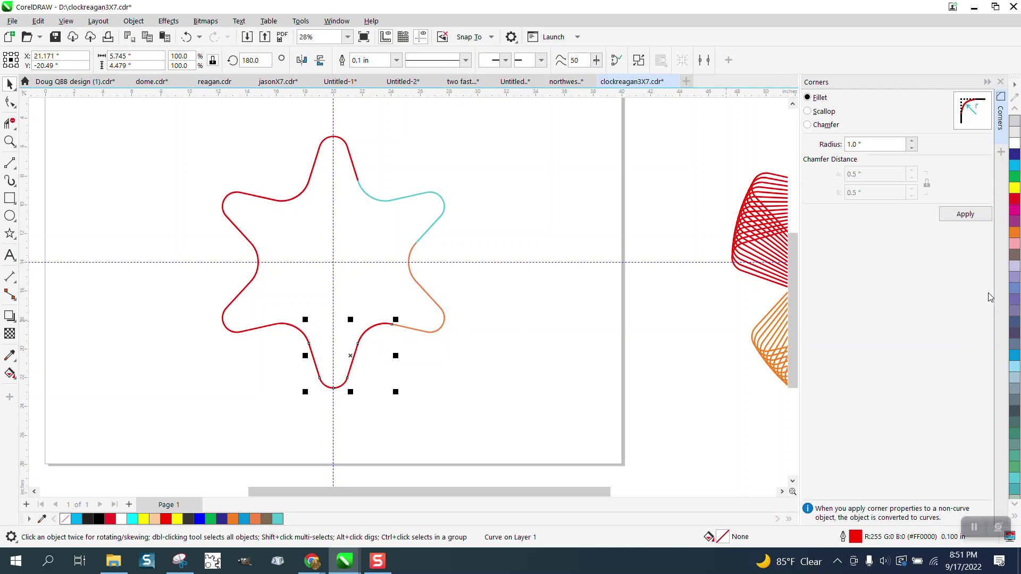
right_click(1014, 189)
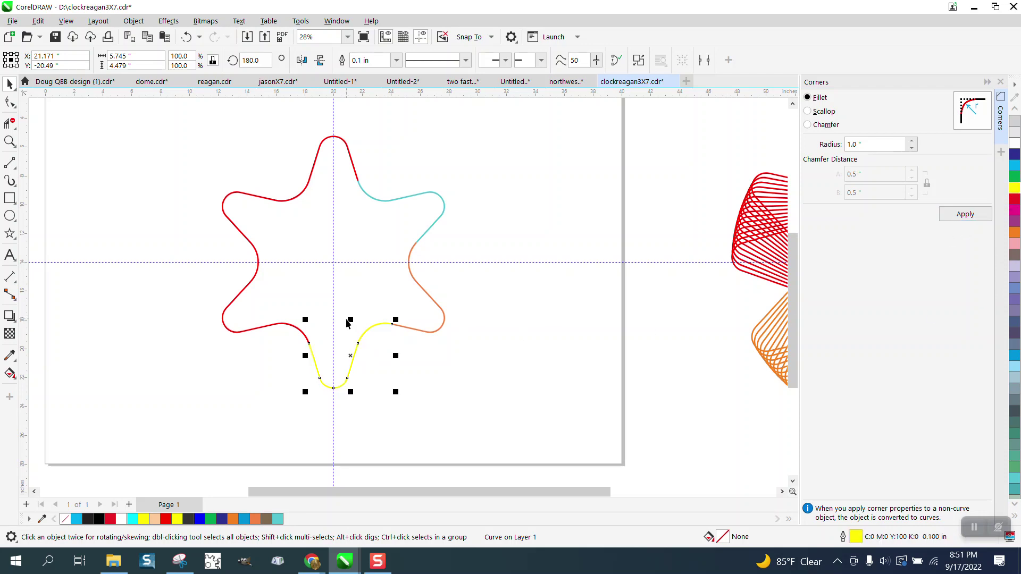
click(264, 200)
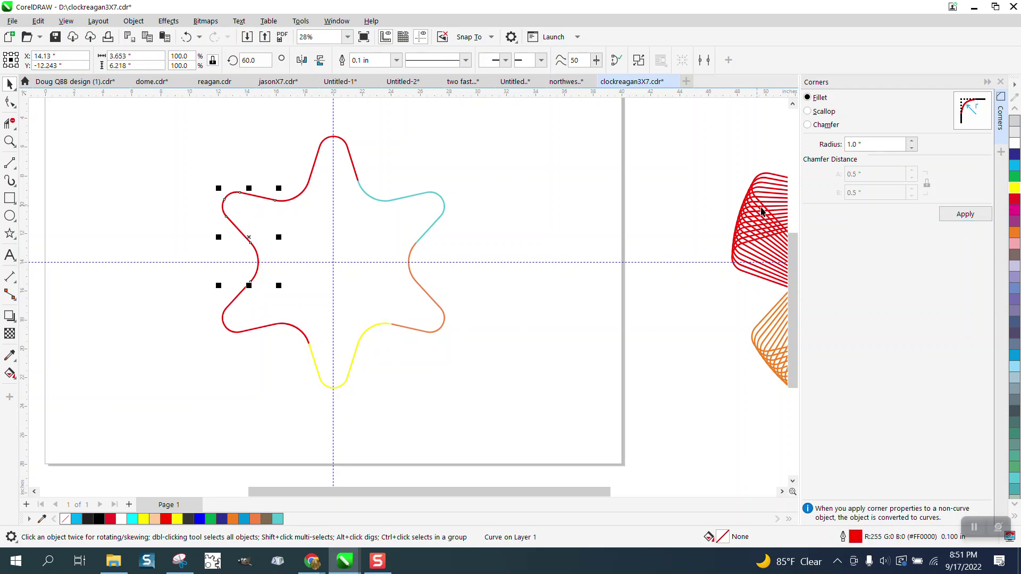
right_click(1016, 176)
click(353, 161)
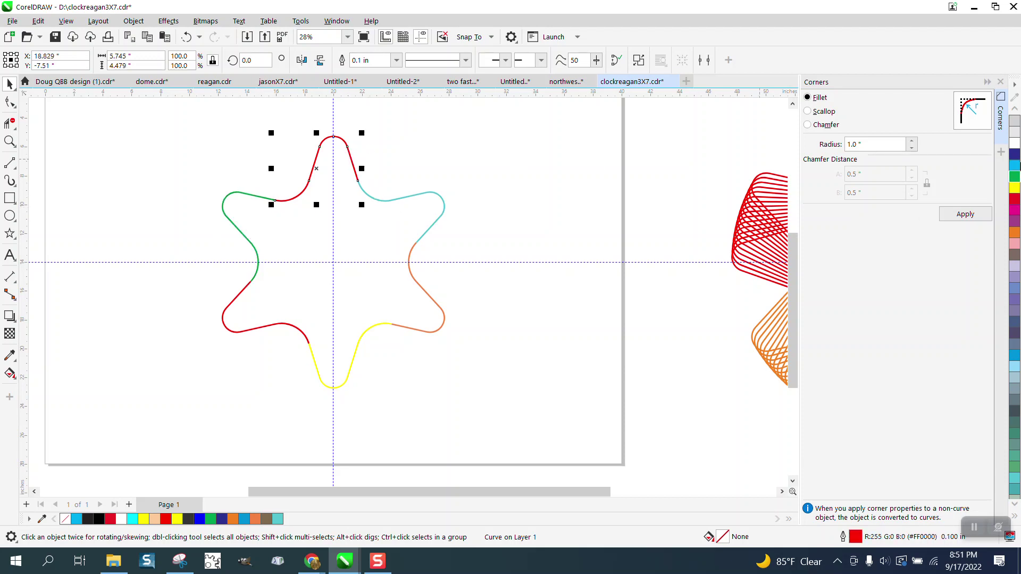
right_click(1016, 155)
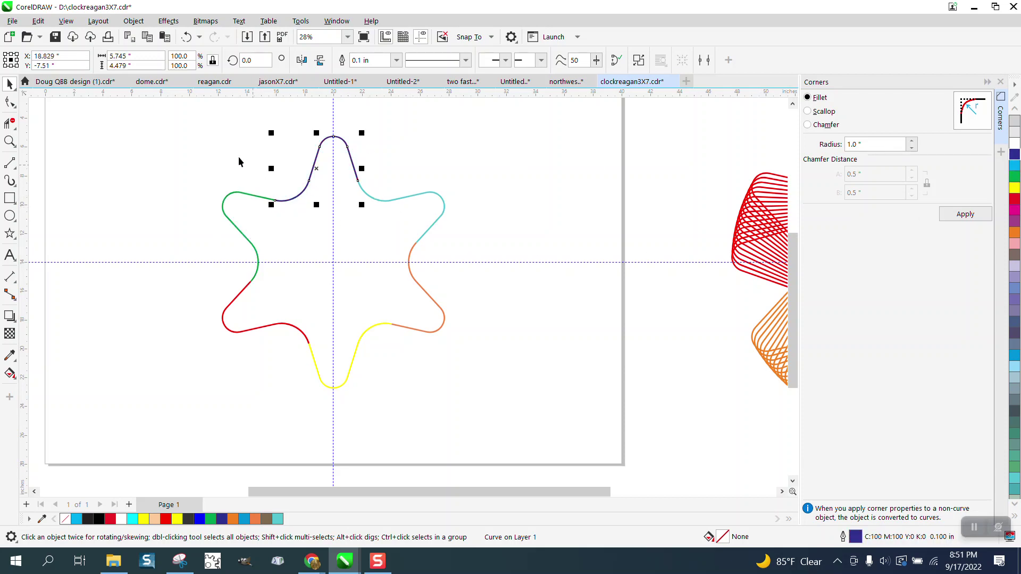
drag(189, 129, 254, 237)
Repeatedly duplicate the six segments at 2° rotation into a twisted ribbon wreath, then close the Corners docker.
drag(641, 458, 641, 458)
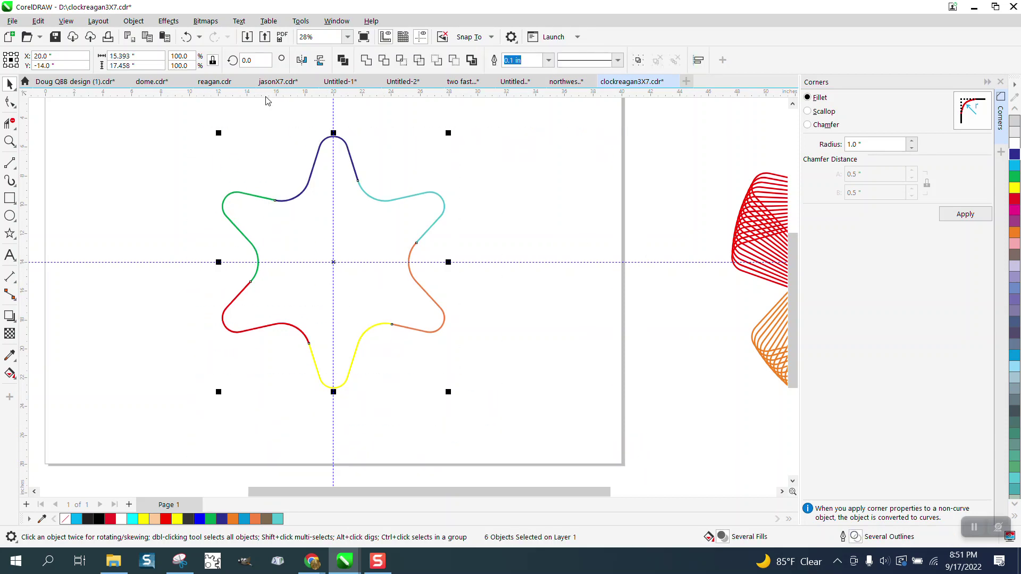
click(250, 60)
text(2)
key(Return)
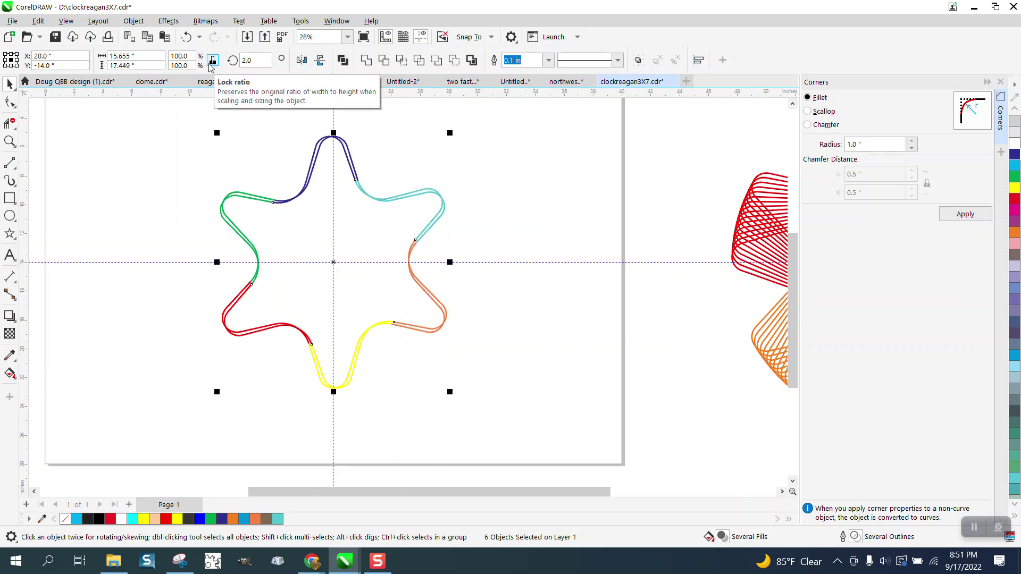
key(ctrl+d)
key(ctrl+d)
key(ctrl+d)
key(ctrl+d)
key(ctrl+d)
key(ctrl+d)
key(ctrl+d)
key(ctrl+d)
key(ctrl+d)
key(ctrl+d)
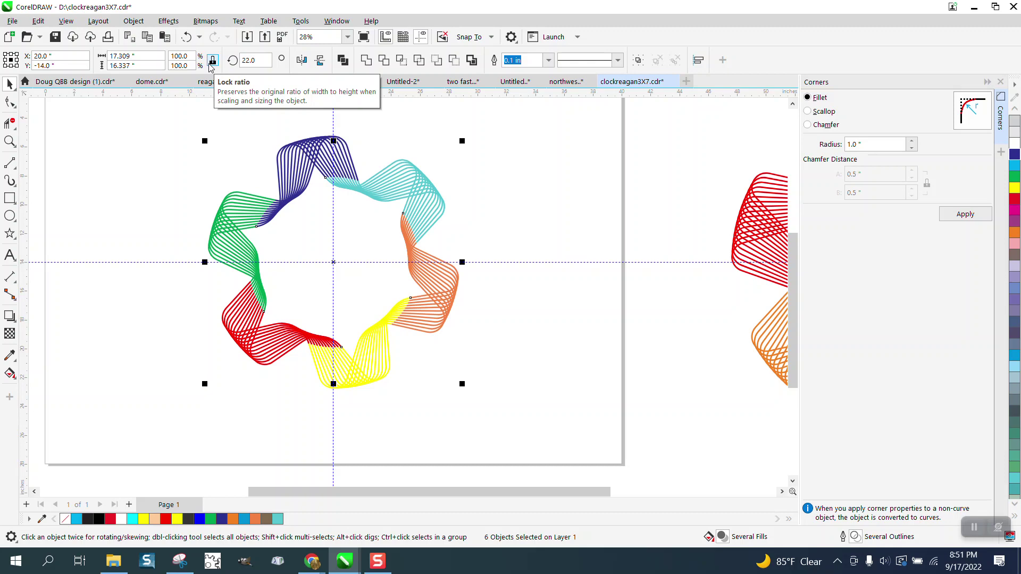
click(564, 236)
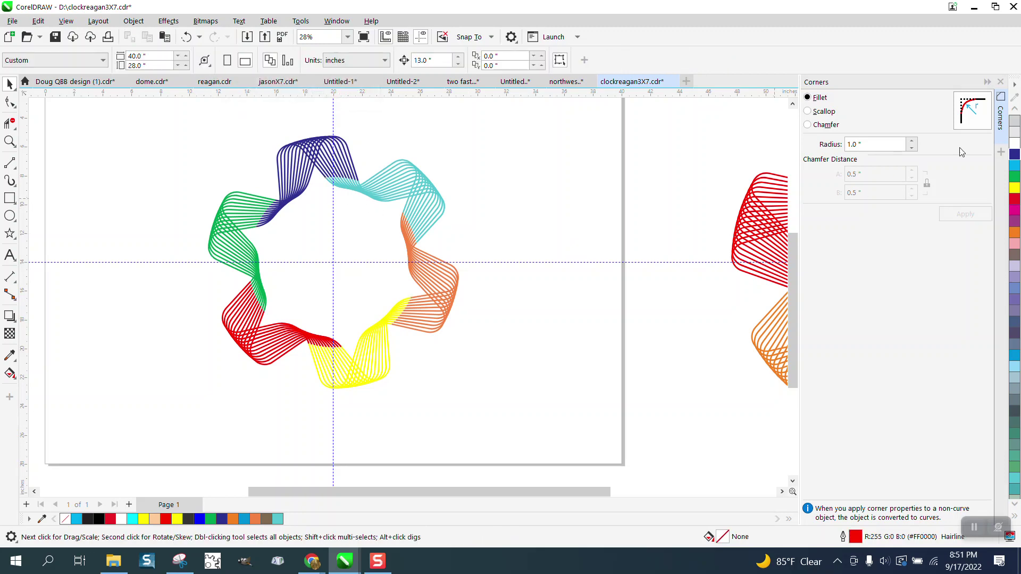
click(1001, 81)
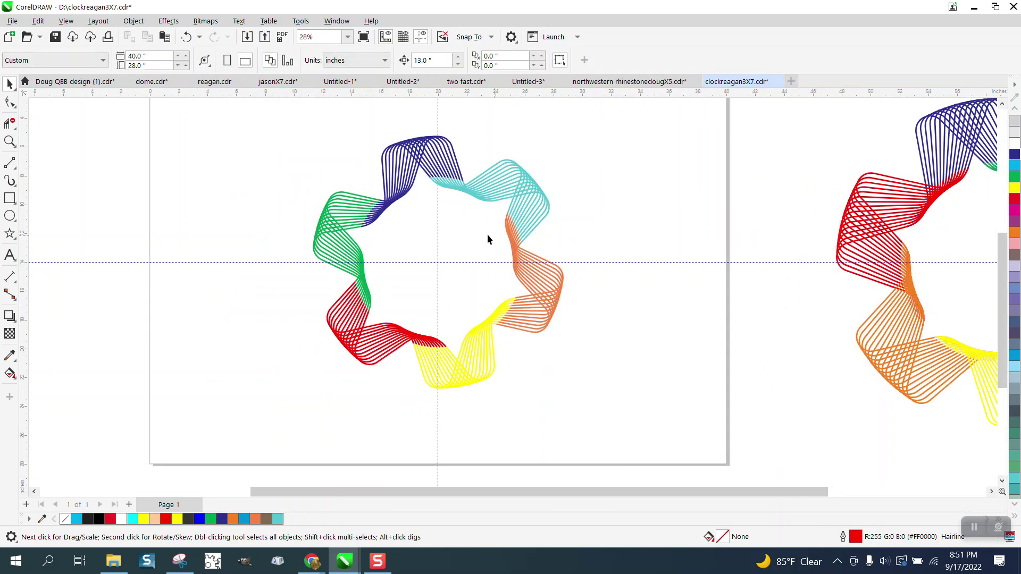
Give all 72 ribbon lines a calligraphic pen with 13% stretch and 153.4° angle.
drag(331, 214, 676, 445)
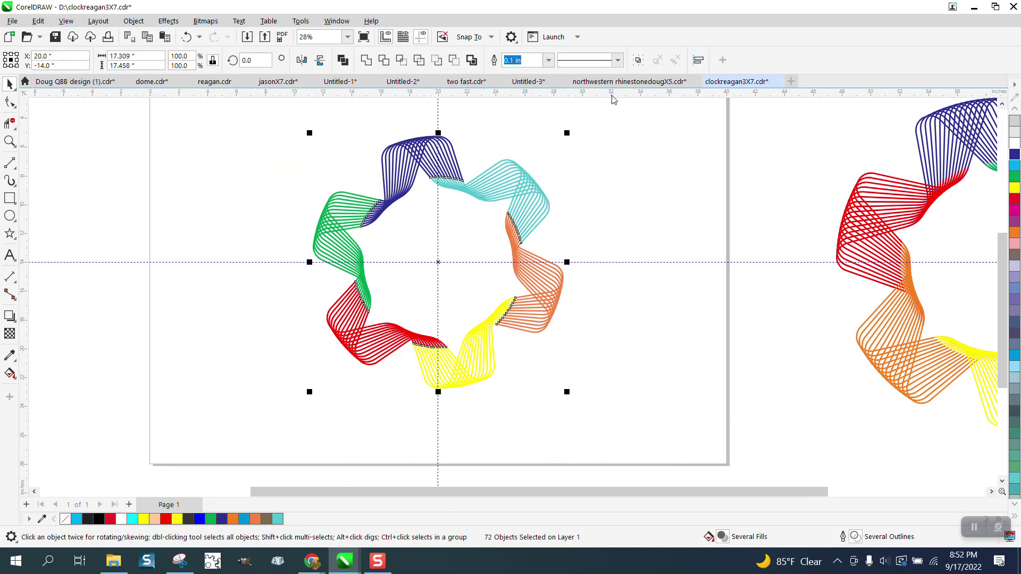
key(F12)
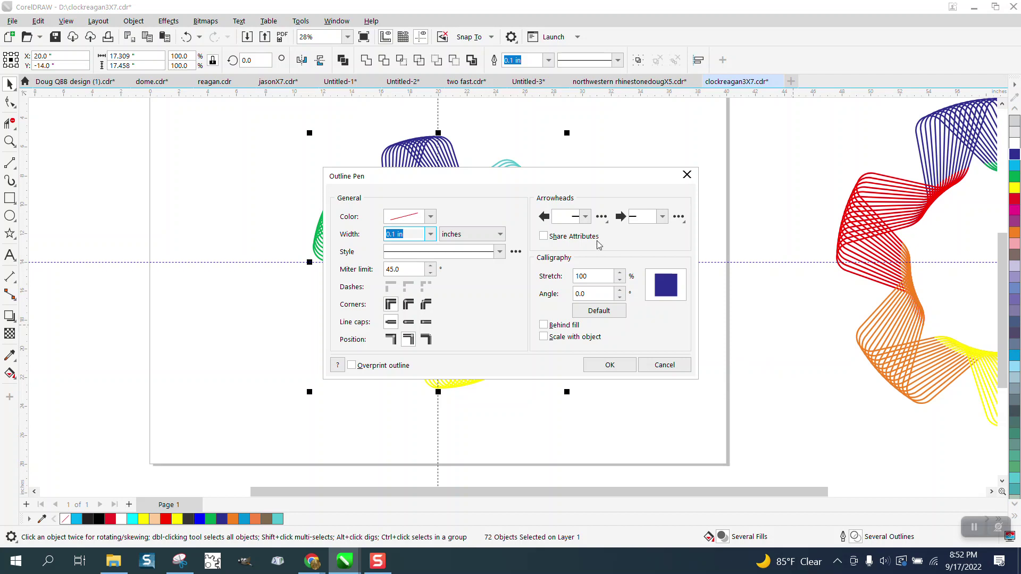
drag(604, 175, 740, 216)
drag(805, 314, 800, 326)
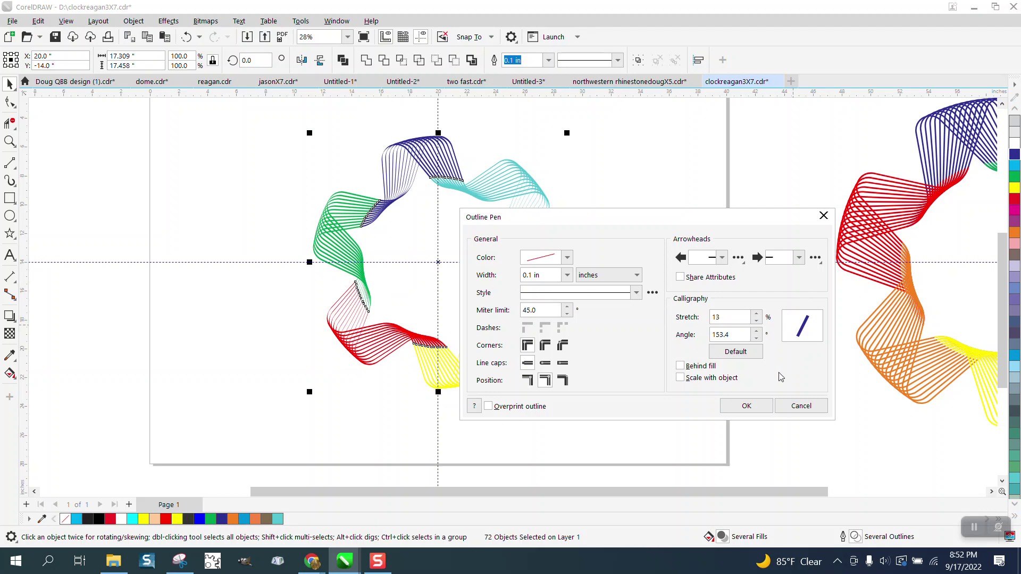
click(756, 405)
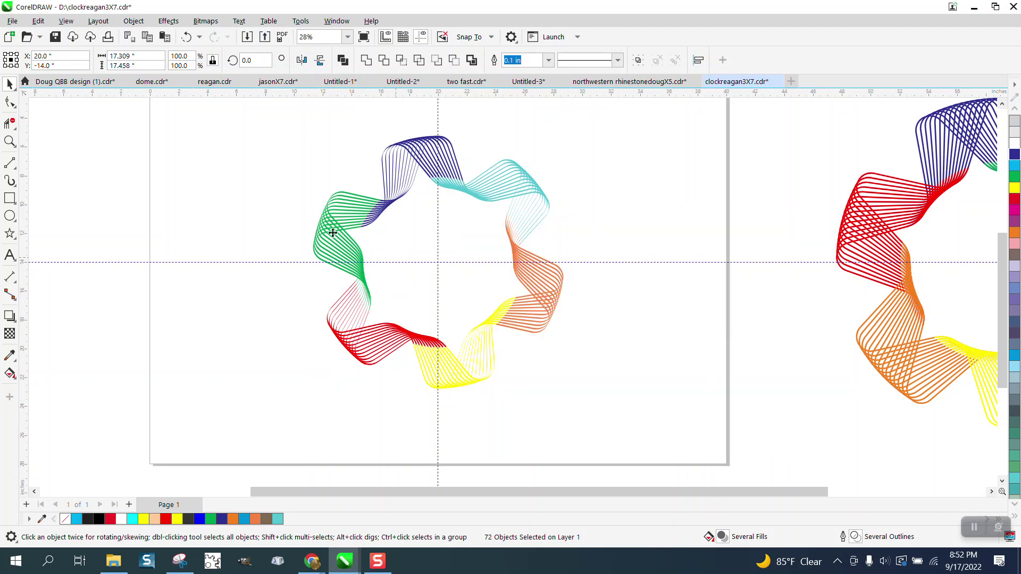
click(9, 141)
drag(368, 139, 515, 211)
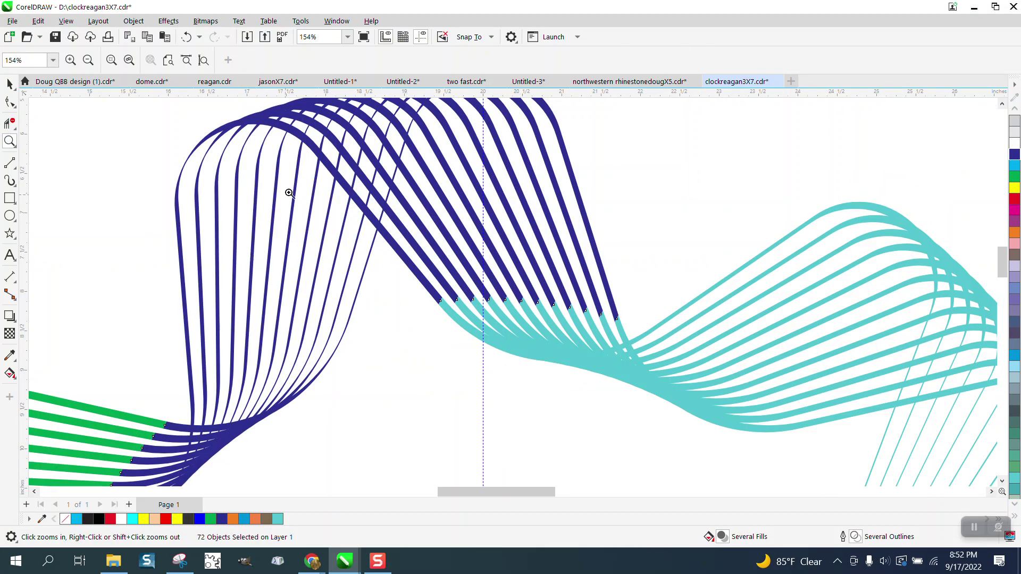
right_click(558, 260)
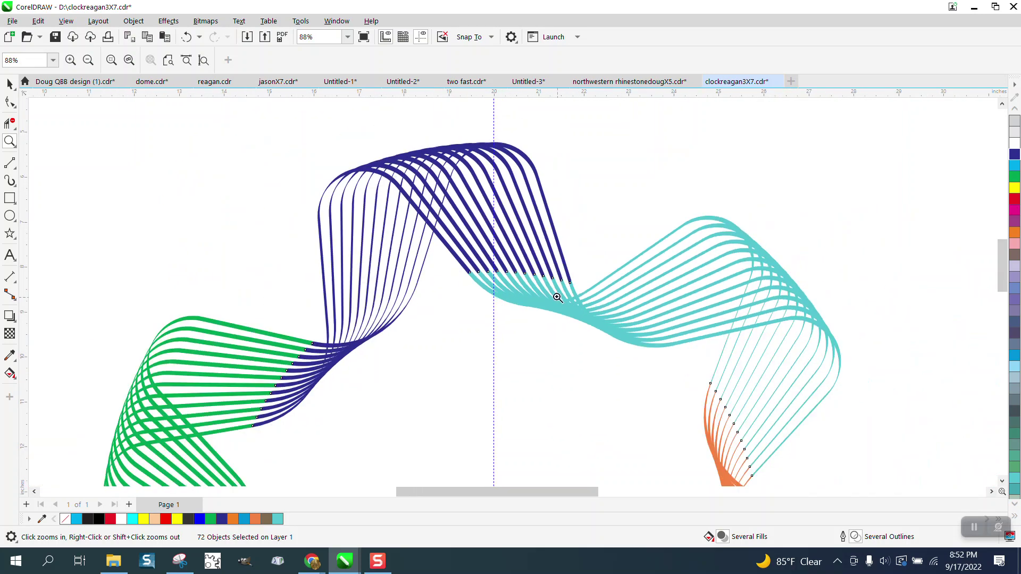
scroll(510, 296, down, 1)
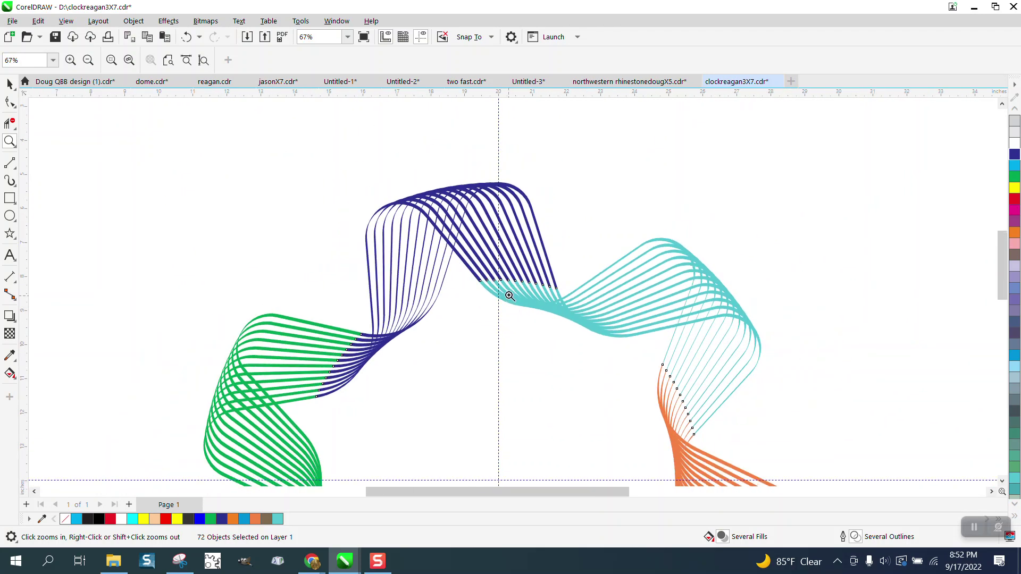
scroll(509, 296, down, 4)
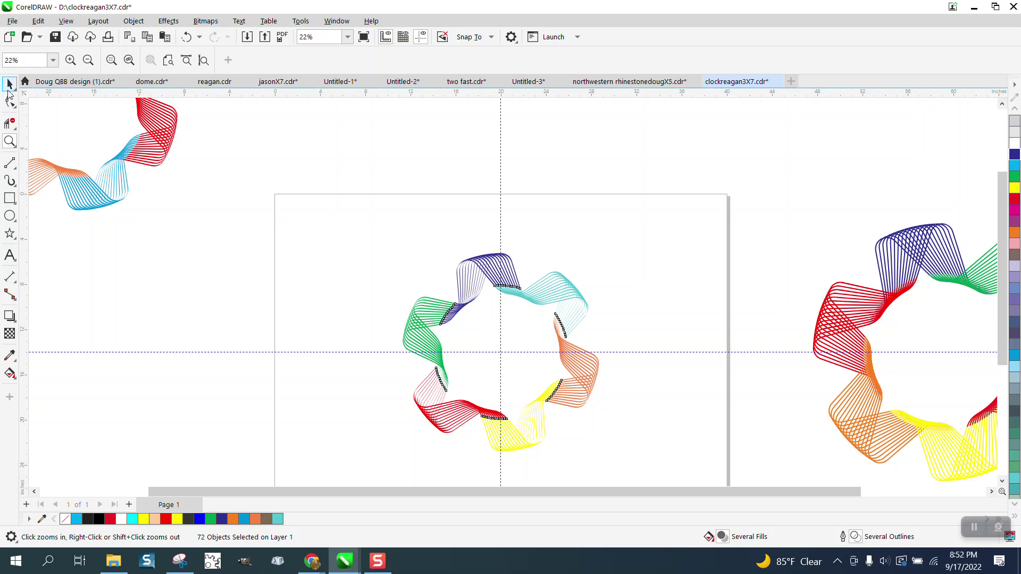
click(9, 89)
Try combining the wreath lines into one curve, then undo to keep their colours.
scroll(652, 483, down, 1)
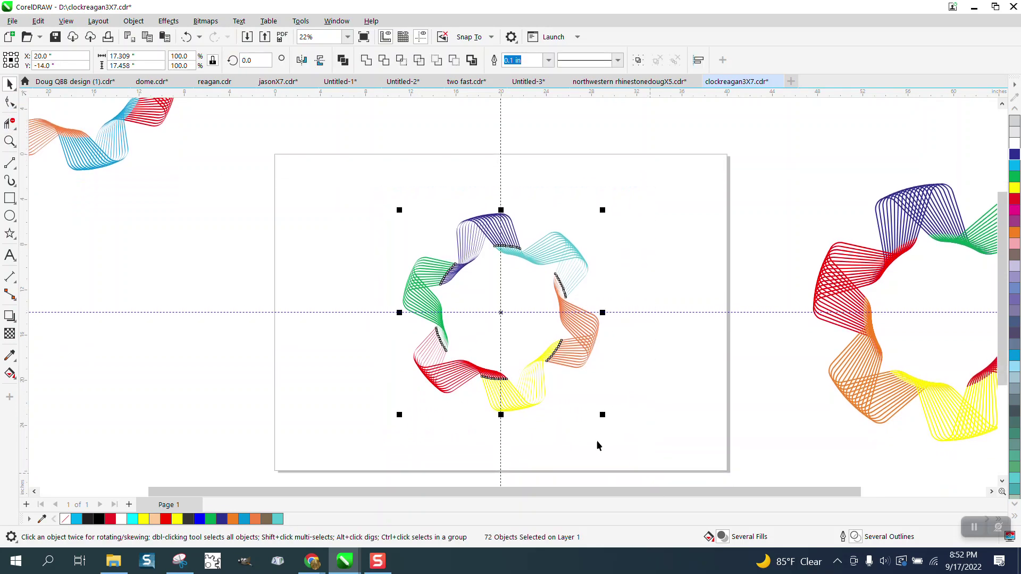
click(133, 20)
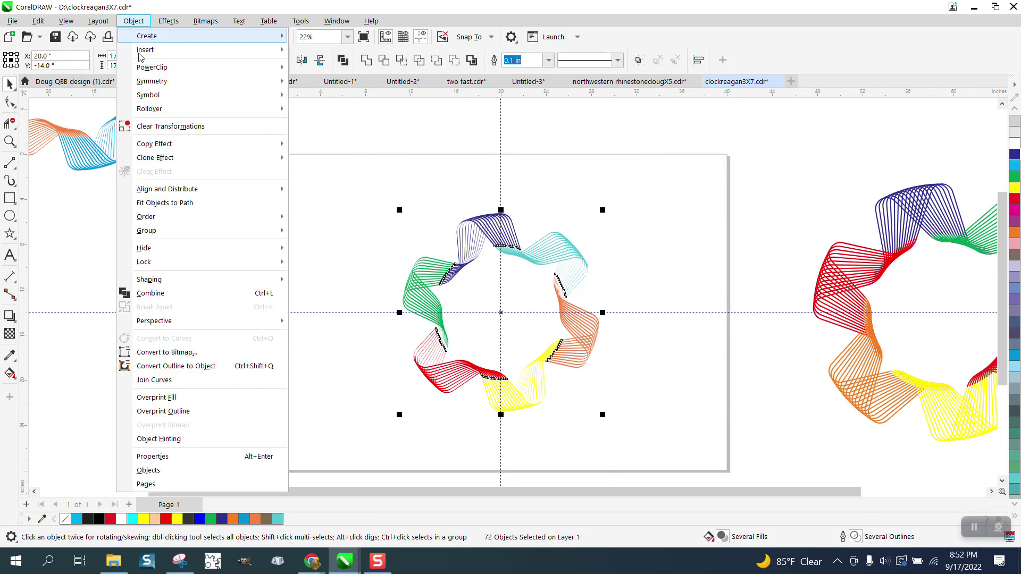
click(154, 294)
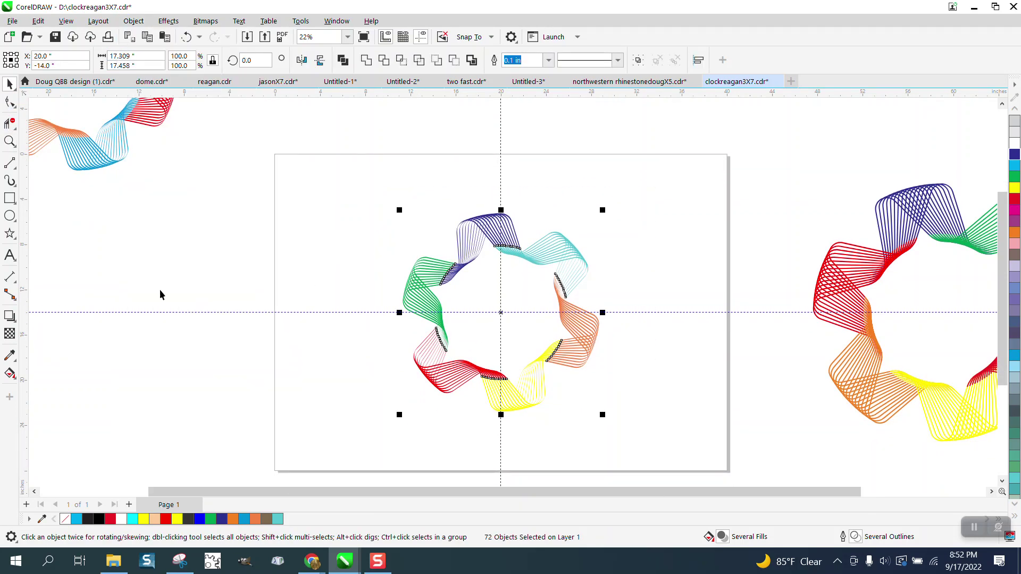
click(185, 37)
drag(379, 156, 672, 453)
click(366, 60)
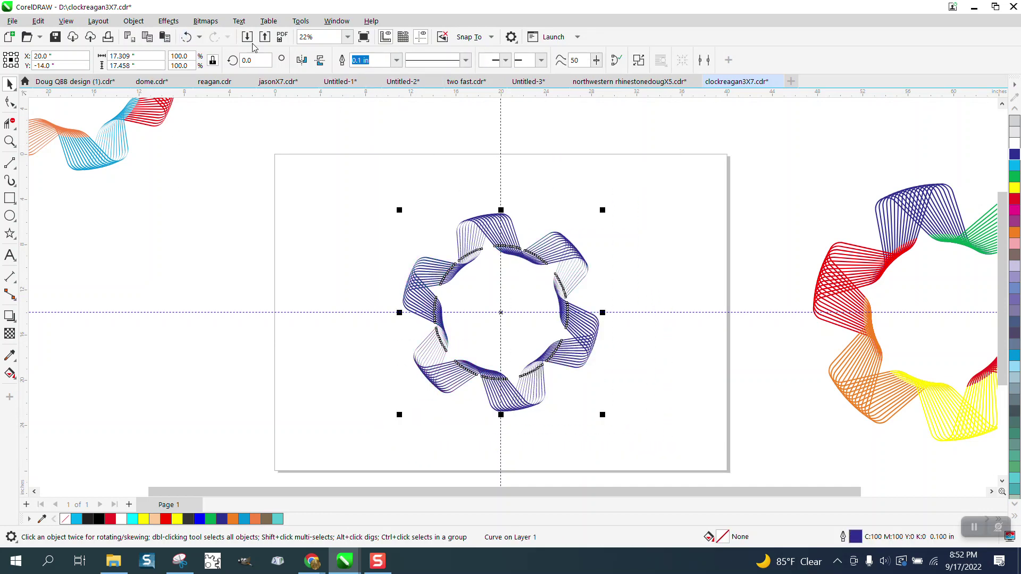
click(186, 37)
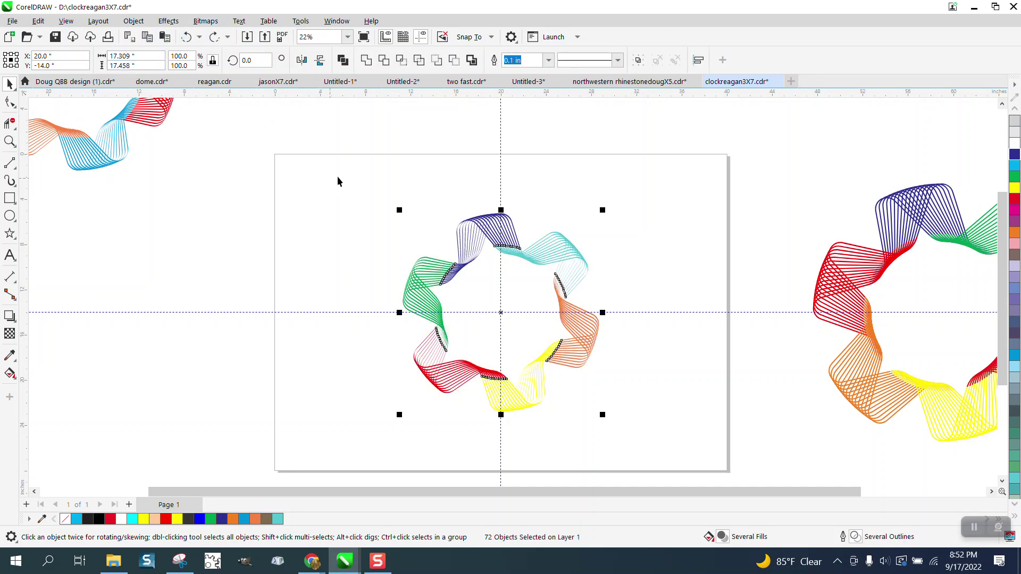
Group all 72 wreath lines into one object.
drag(352, 195, 581, 392)
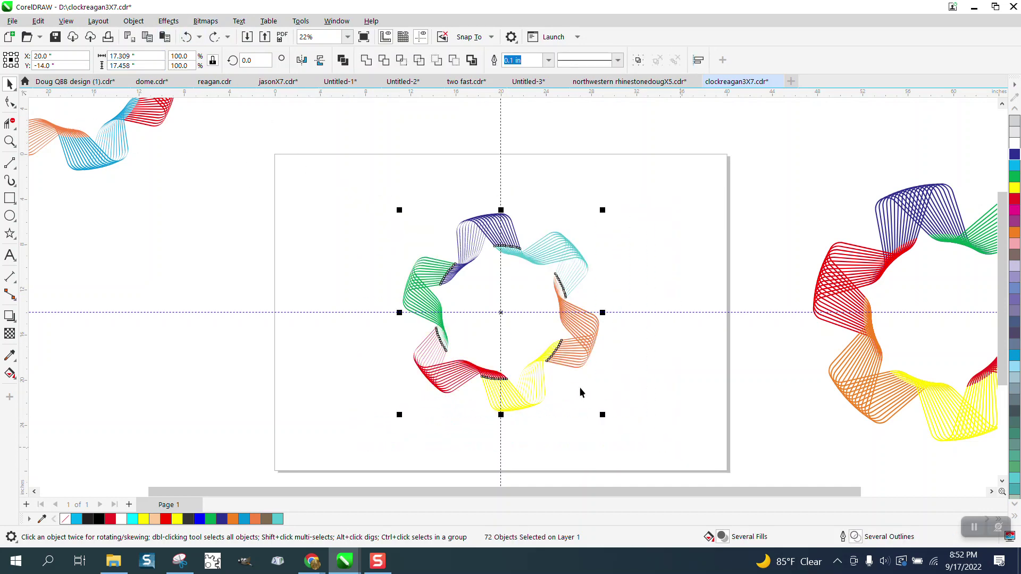
click(134, 21)
mouse_move(172, 234)
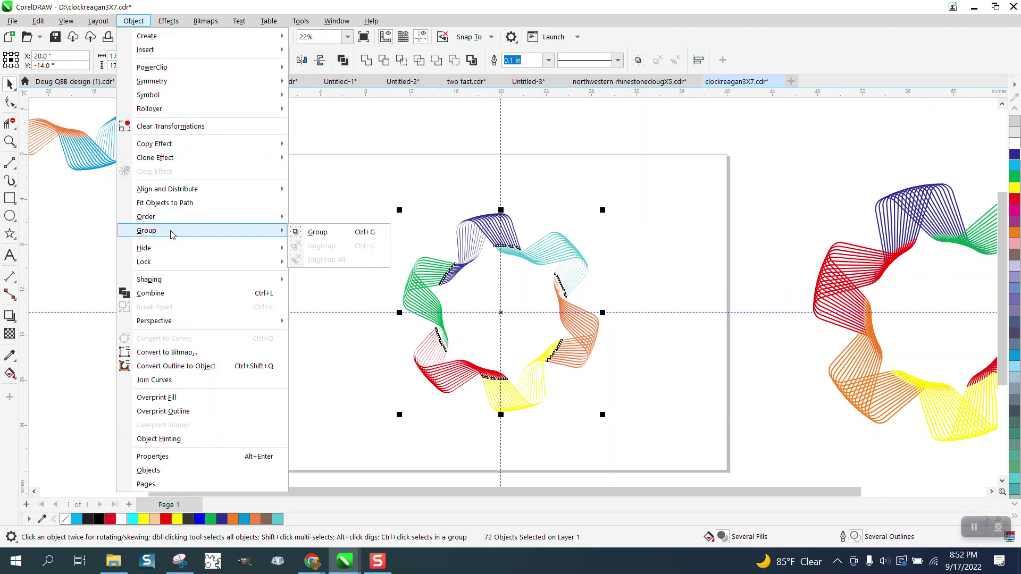
click(312, 234)
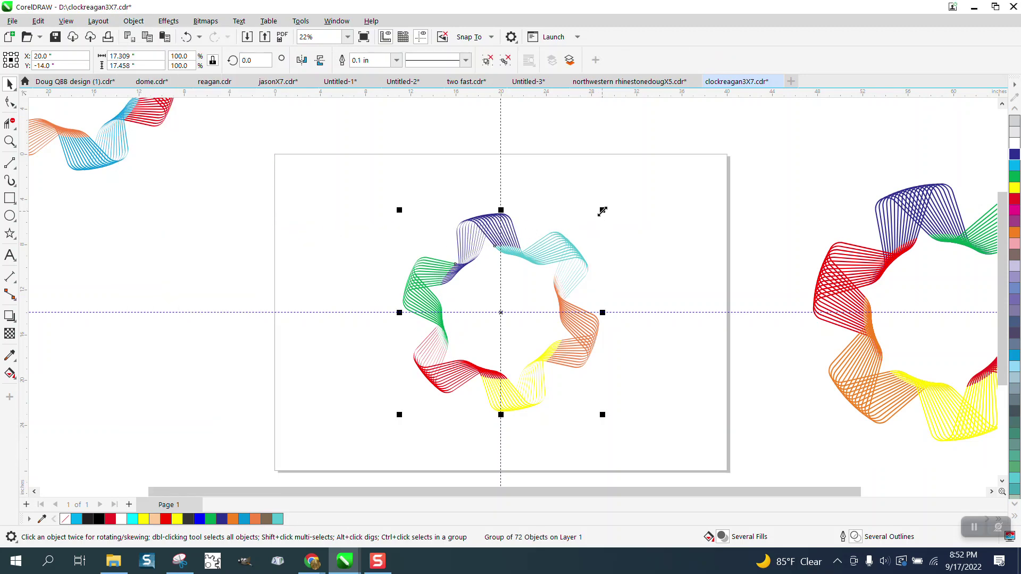
drag(602, 211, 494, 298)
drag(449, 354, 406, 286)
click(10, 141)
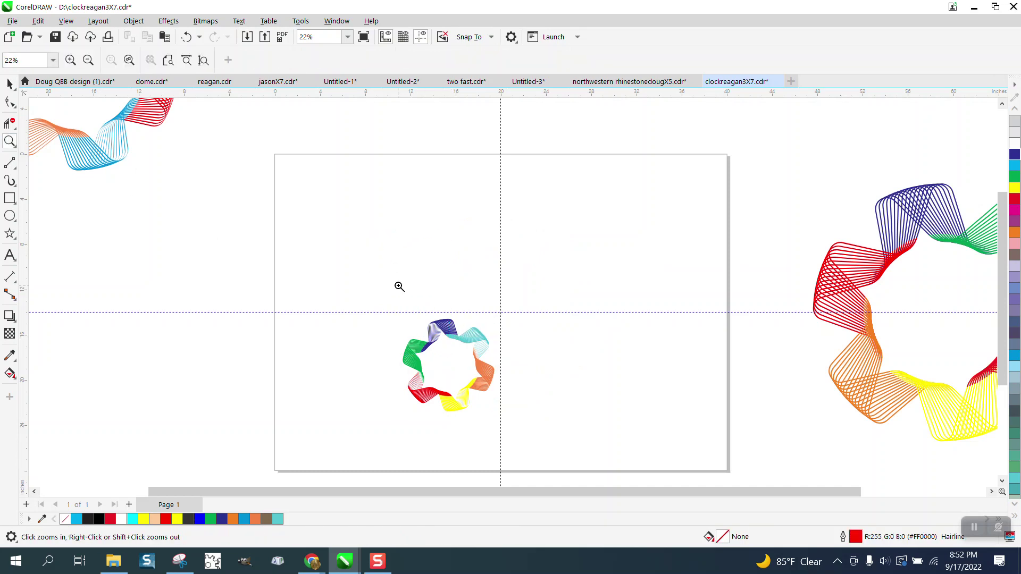
drag(403, 325, 540, 432)
scroll(496, 348, down, 2)
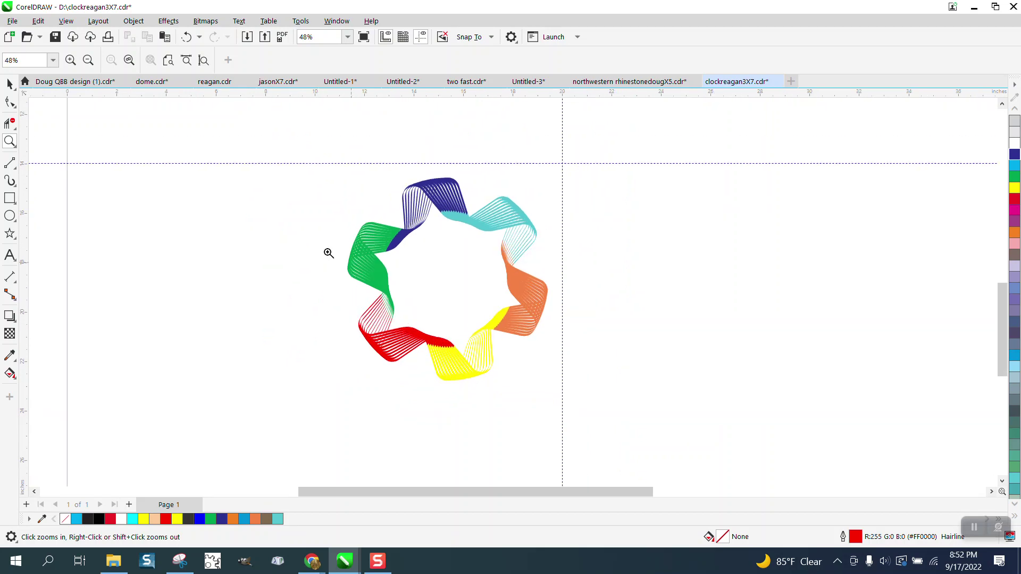
click(186, 37)
scroll(425, 295, down, 2)
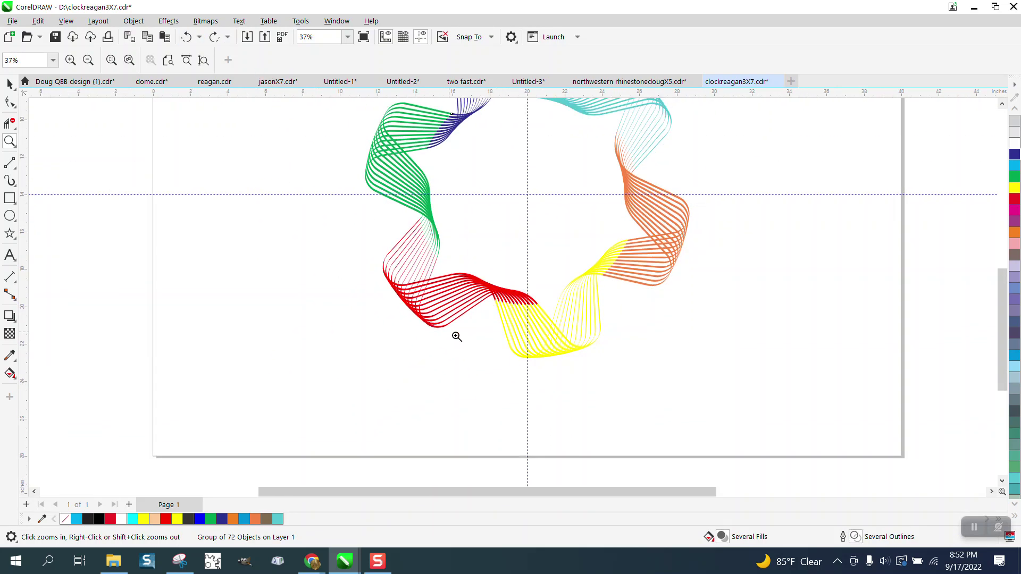
scroll(596, 387, down, 2)
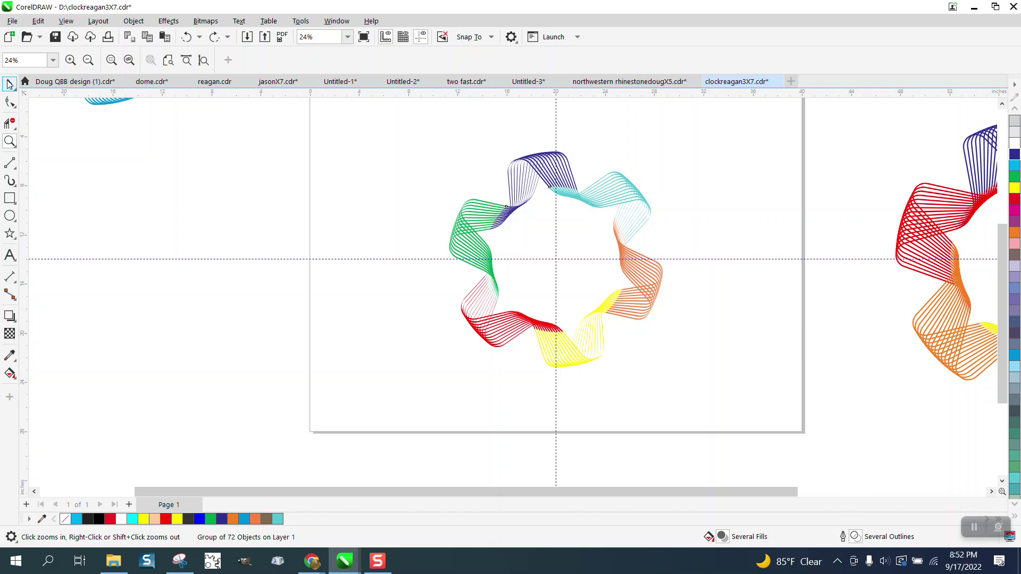
click(10, 84)
drag(411, 131, 781, 423)
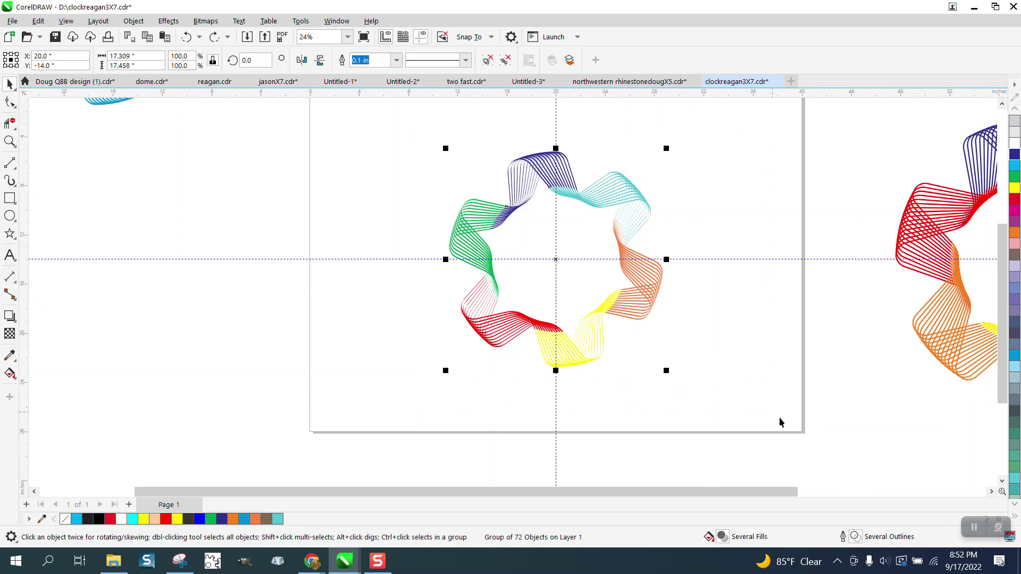
Turn on Scale with object for the wreath's outline pen.
double_click(855, 536)
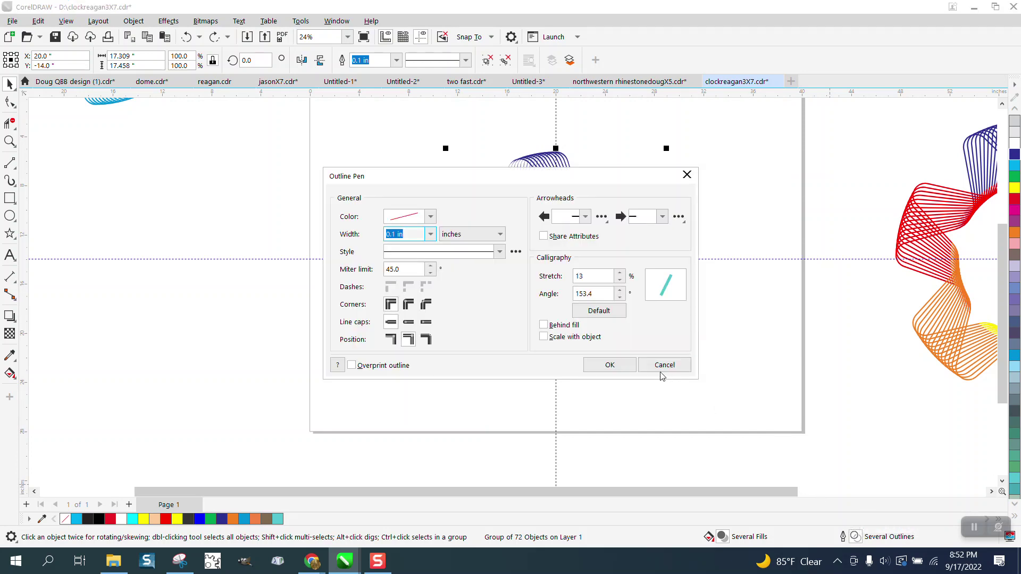
click(544, 336)
click(610, 365)
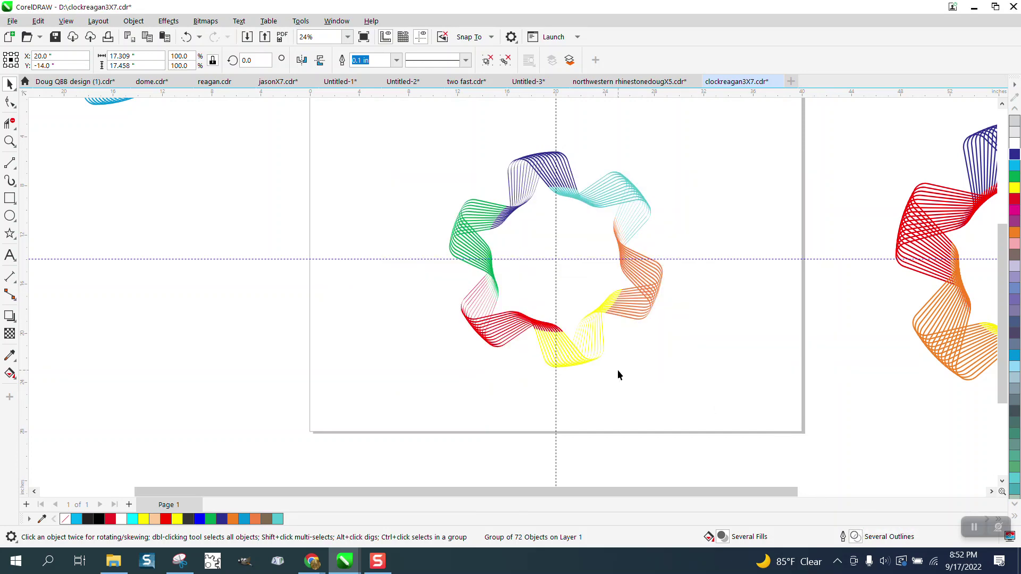
Shrink the wreath group to about 22.4% and zoom in on its top.
click(10, 84)
drag(667, 150, 461, 243)
click(10, 141)
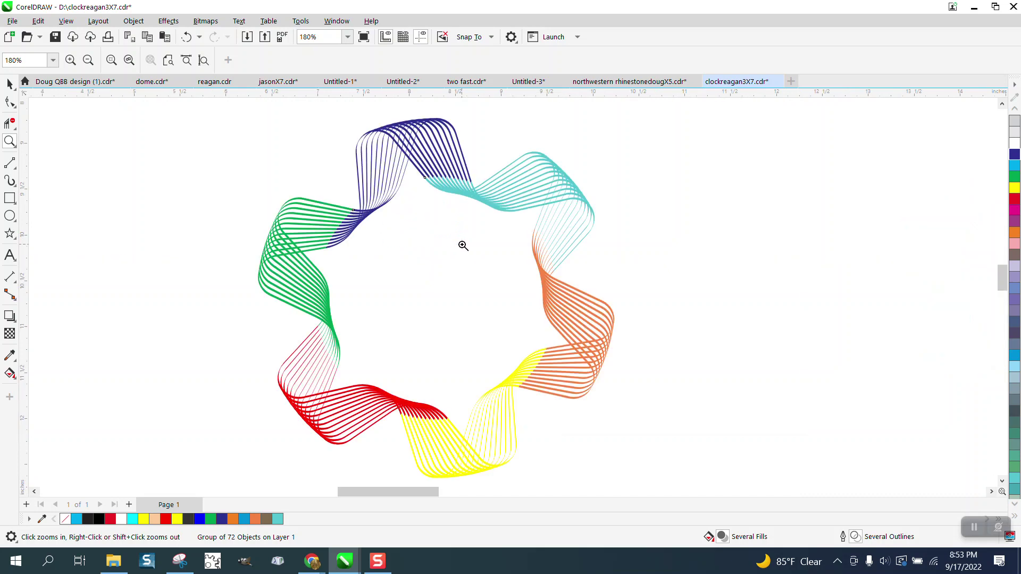
scroll(466, 241, down, 2)
drag(388, 154, 507, 238)
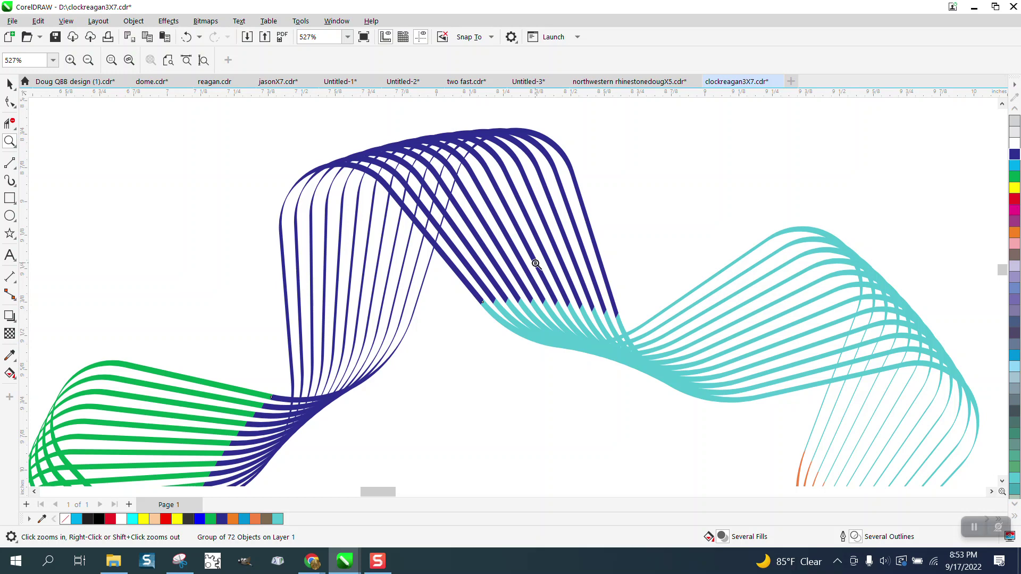